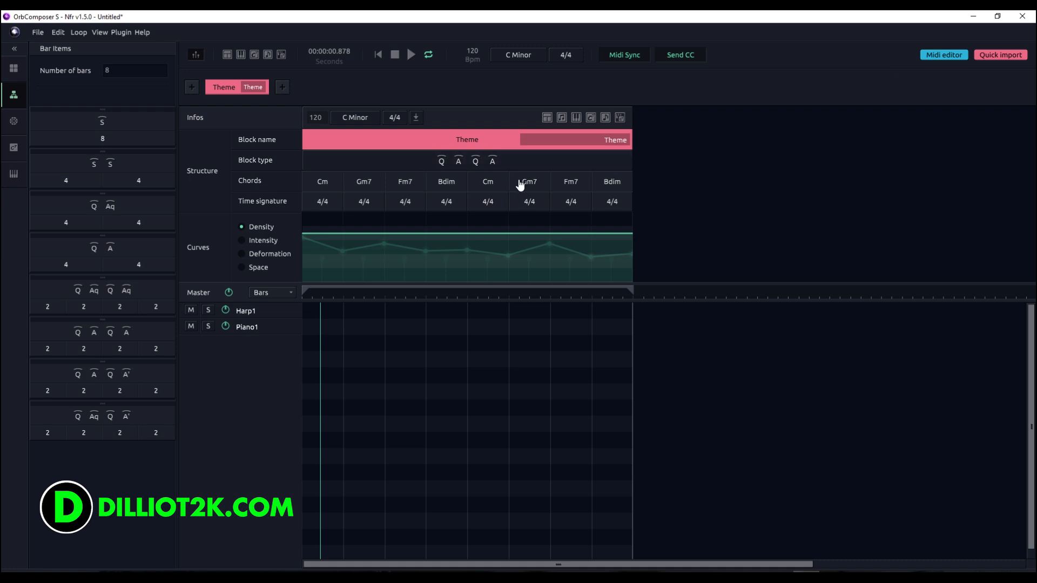
- Check the plugin mapping for Harp1, cancel without changes, and play back the Harp1 chord part
{"action": "double_click", "coordinate": [282, 312]}
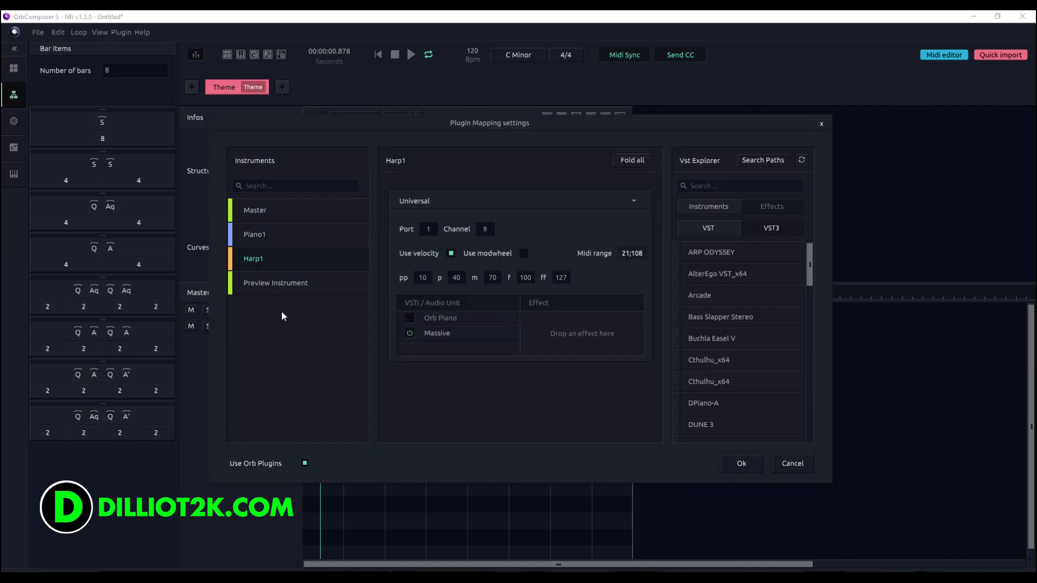
{"action": "left_click", "coordinate": [789, 469]}
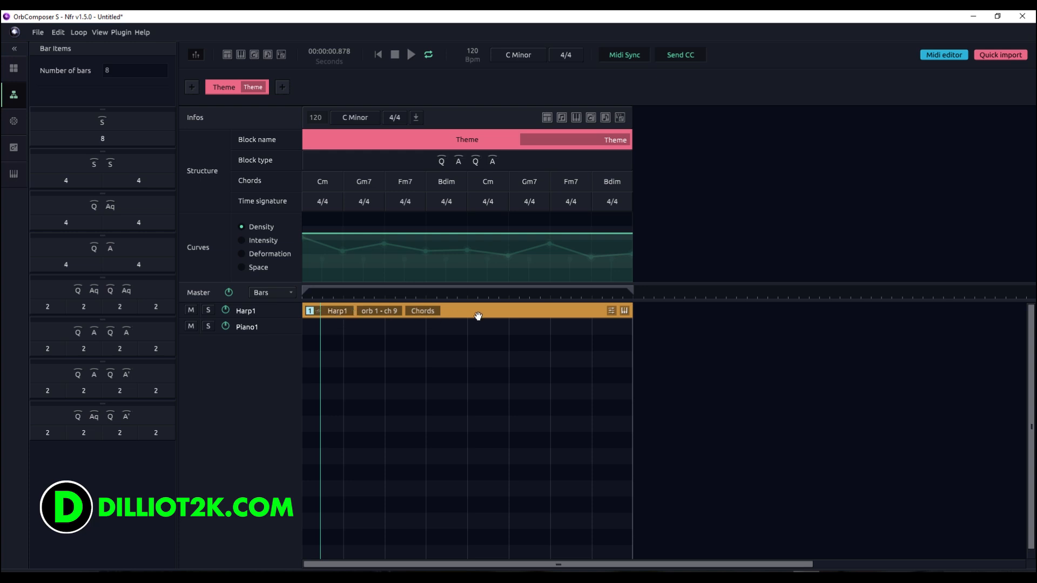
{"action": "left_click", "coordinate": [415, 54]}
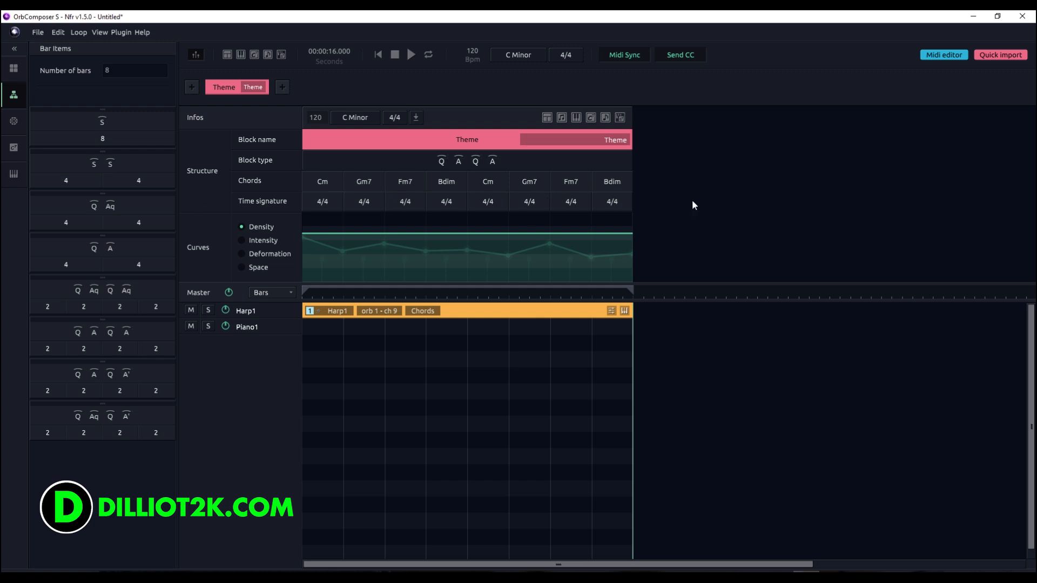
- Try a newly generated chord progression for the Theme block, then stop playback
{"action": "left_click", "coordinate": [593, 119]}
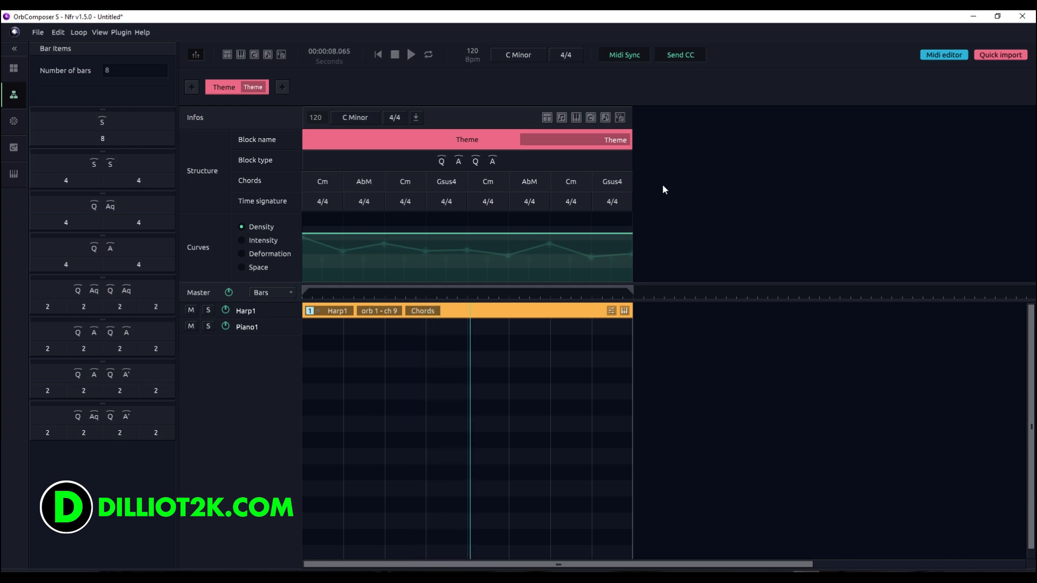
{"action": "left_click", "coordinate": [399, 51]}
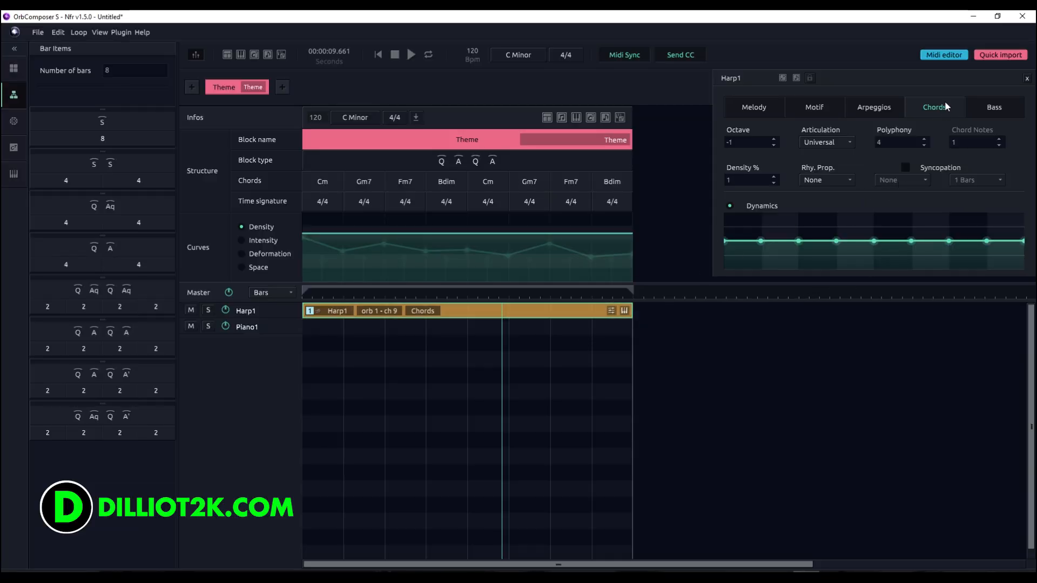
- Set the Harp1 chord part's rhythmic proposition to Every Beat and play the block
{"action": "left_click", "coordinate": [851, 180]}
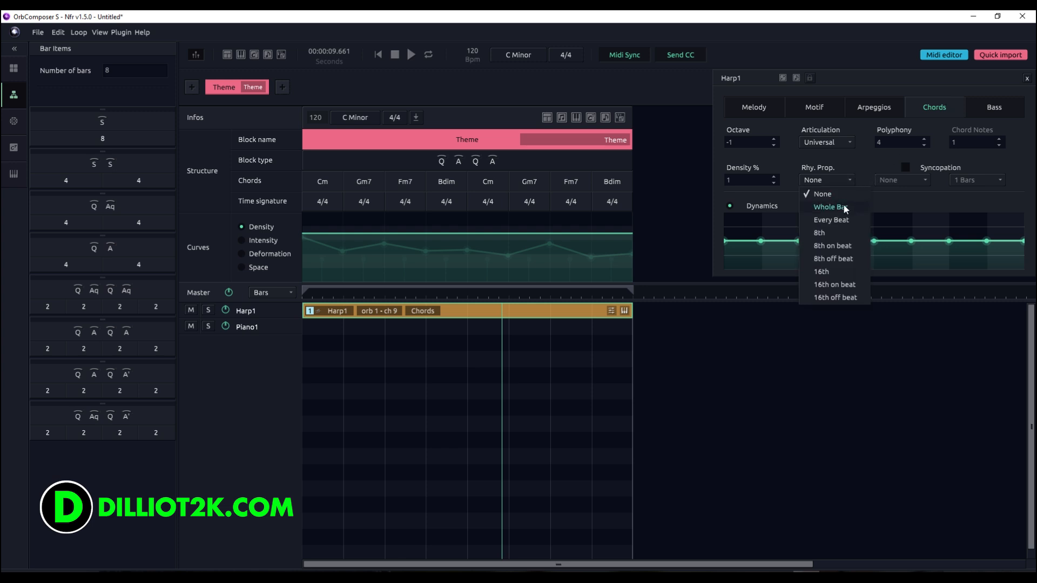
{"action": "left_click", "coordinate": [842, 218]}
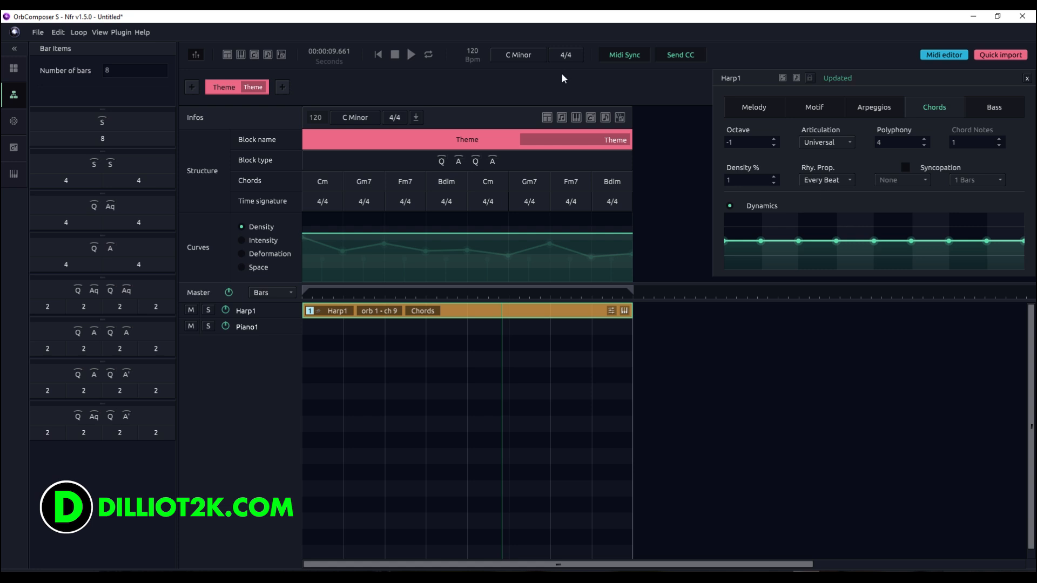
{"action": "left_click", "coordinate": [396, 56]}
{"action": "left_click", "coordinate": [411, 54]}
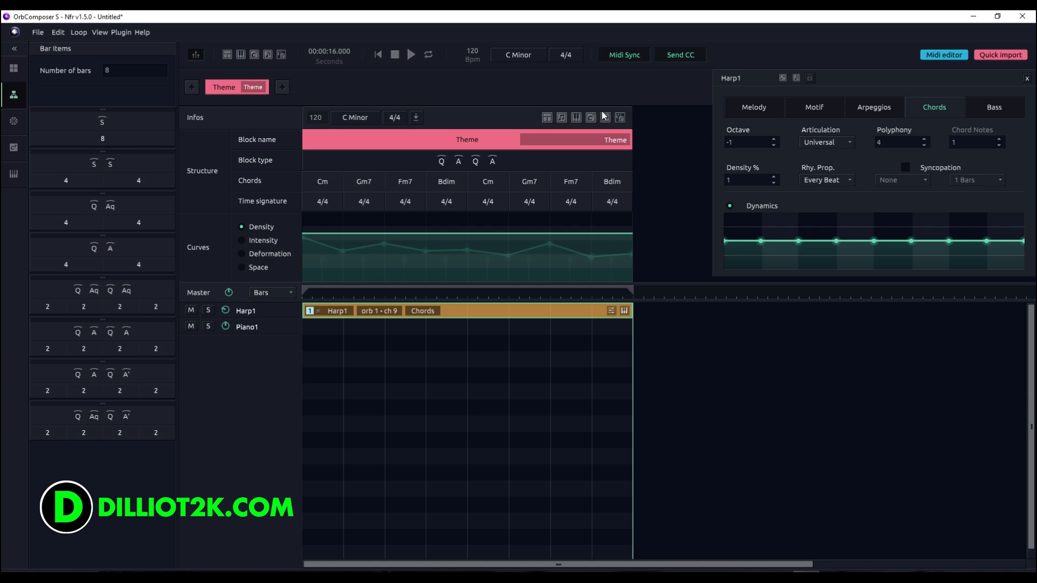
- Raise the Harp1 chord part's octave to 0 while listening to the block, then stop playback
{"action": "left_click", "coordinate": [412, 56]}
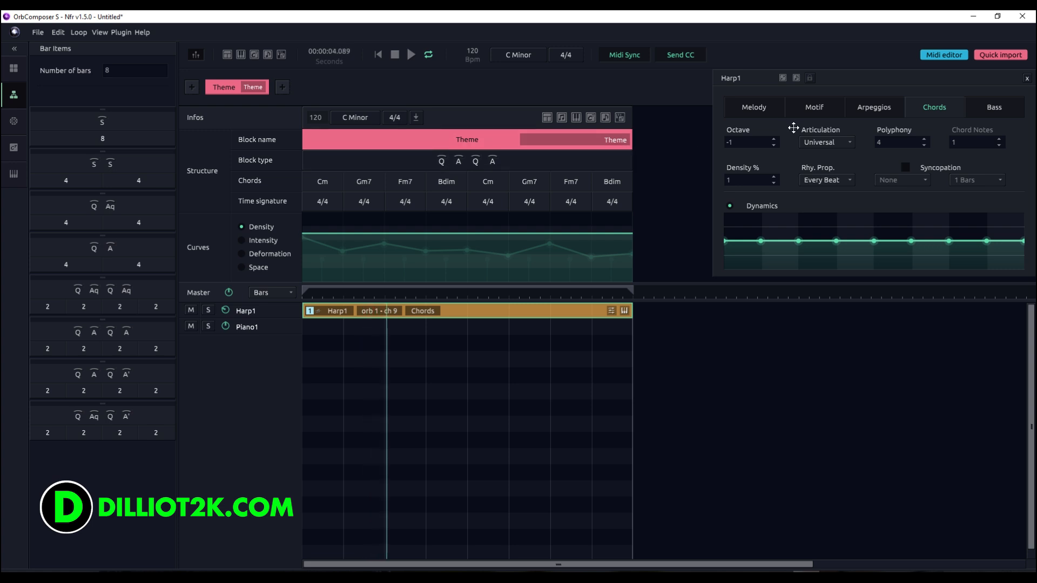
{"action": "left_click", "coordinate": [774, 139]}
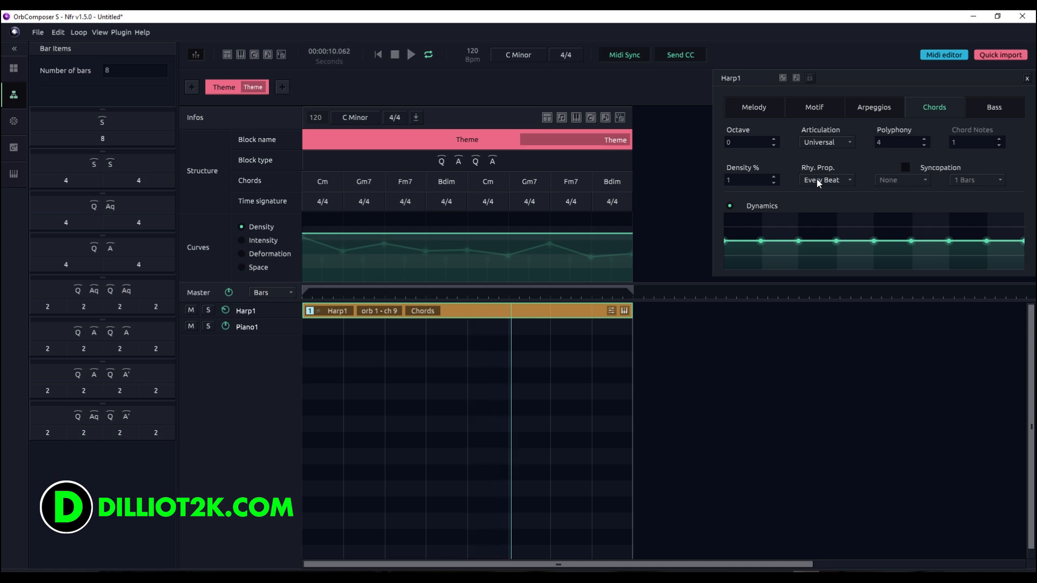
{"action": "left_click", "coordinate": [395, 55]}
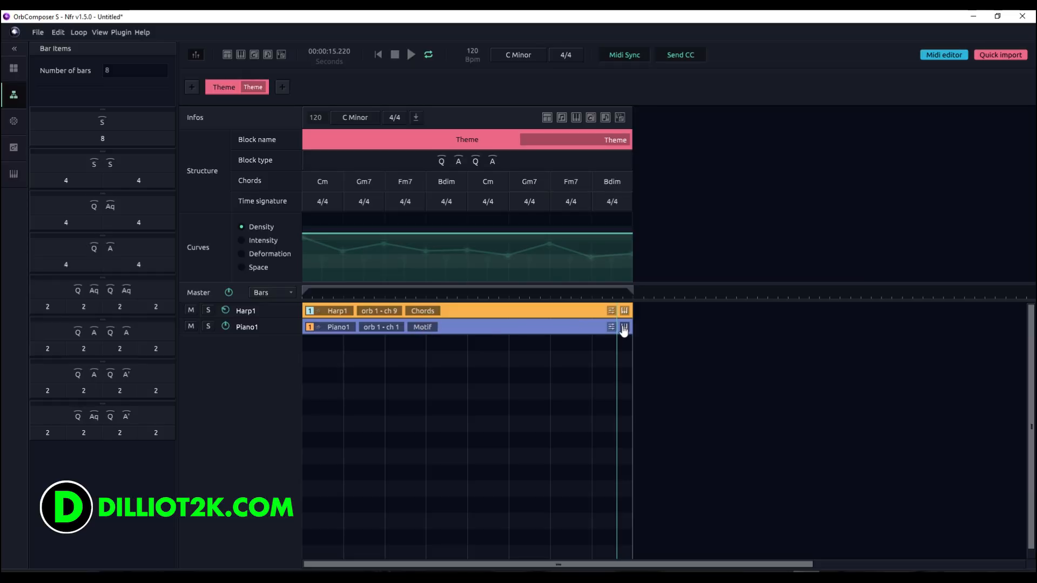
- Change the Piano1 block to a Bass part and listen to it with Harp1 muted
{"action": "left_click", "coordinate": [611, 327]}
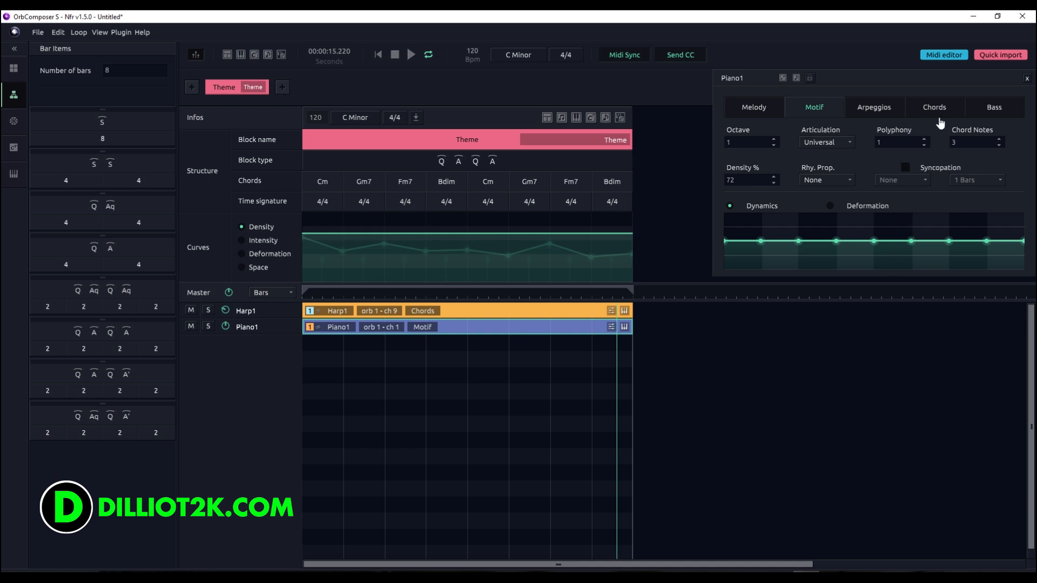
{"action": "left_click", "coordinate": [987, 108]}
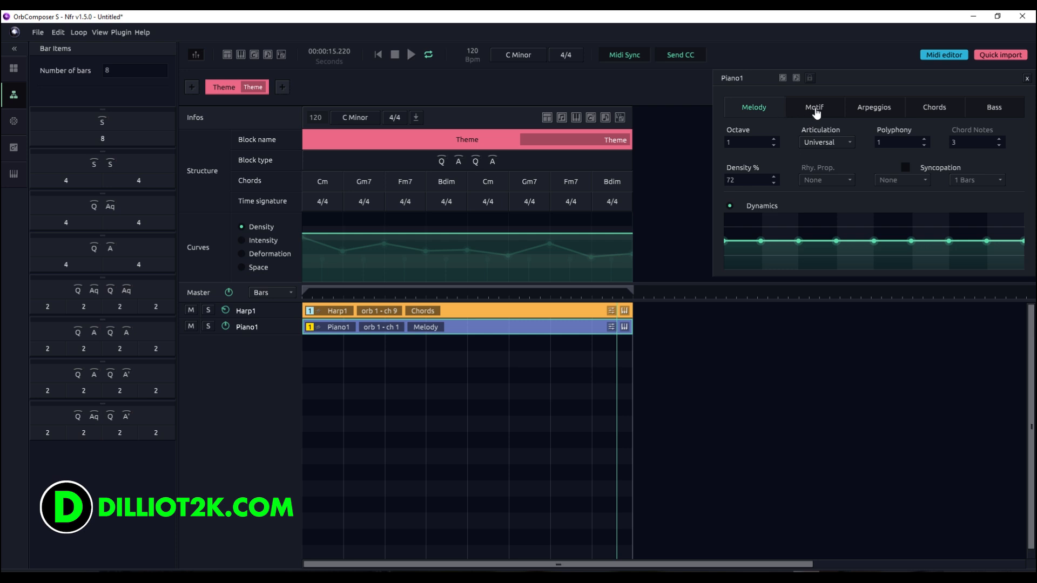
{"action": "left_click", "coordinate": [1003, 111]}
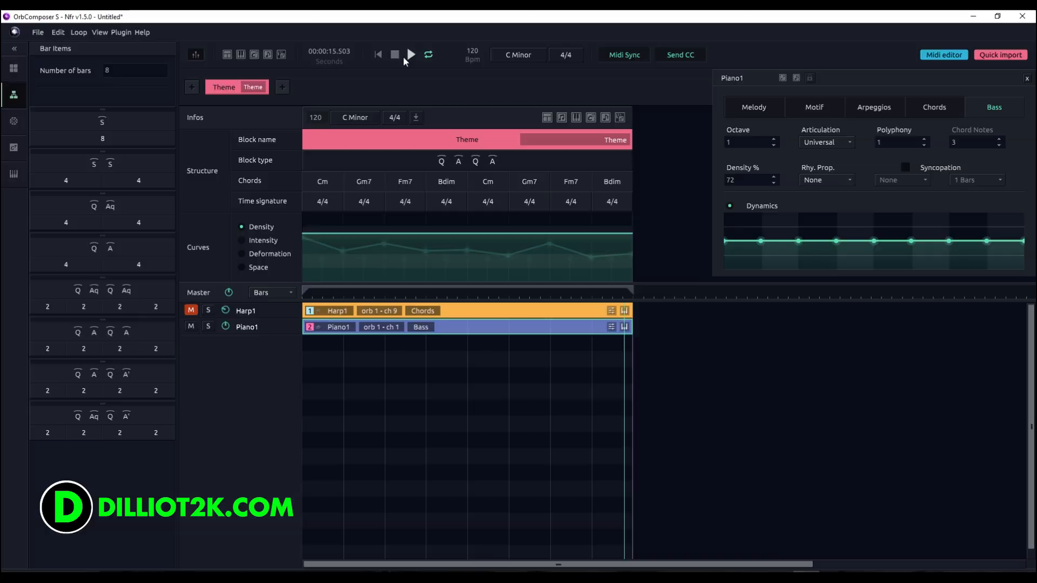
{"action": "left_click", "coordinate": [398, 55]}
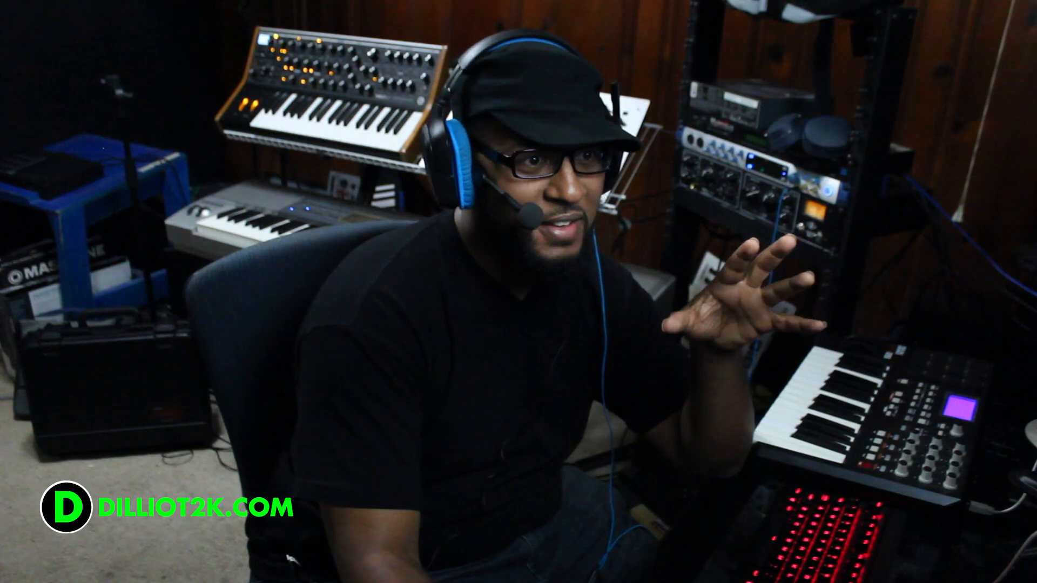
- Set the Piano1 bass part's octave to -1 and its density to 30%
{"action": "left_click", "coordinate": [773, 146]}
{"action": "left_click", "coordinate": [774, 145]}
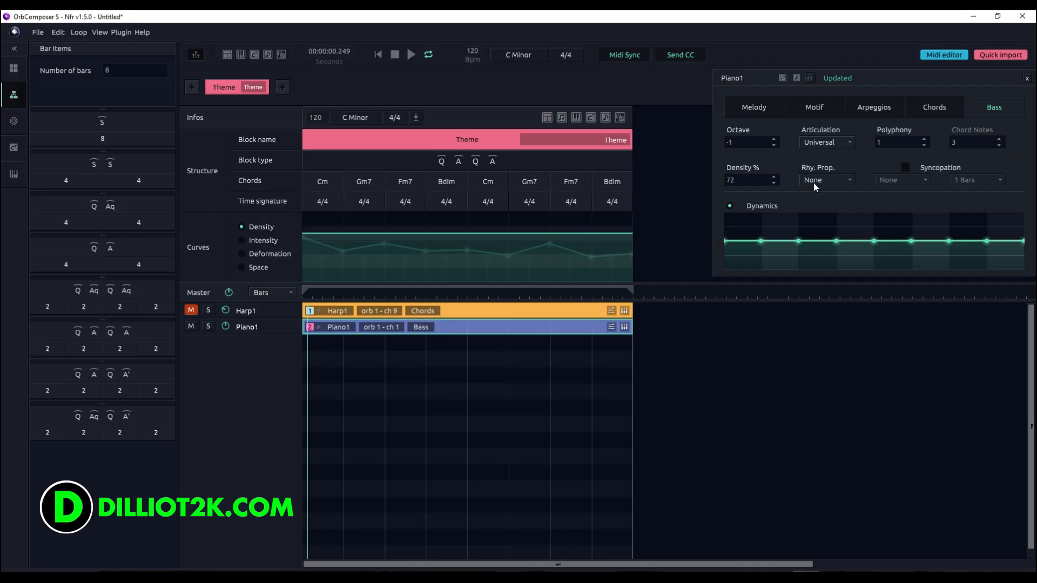
{"action": "left_click", "coordinate": [813, 182]}
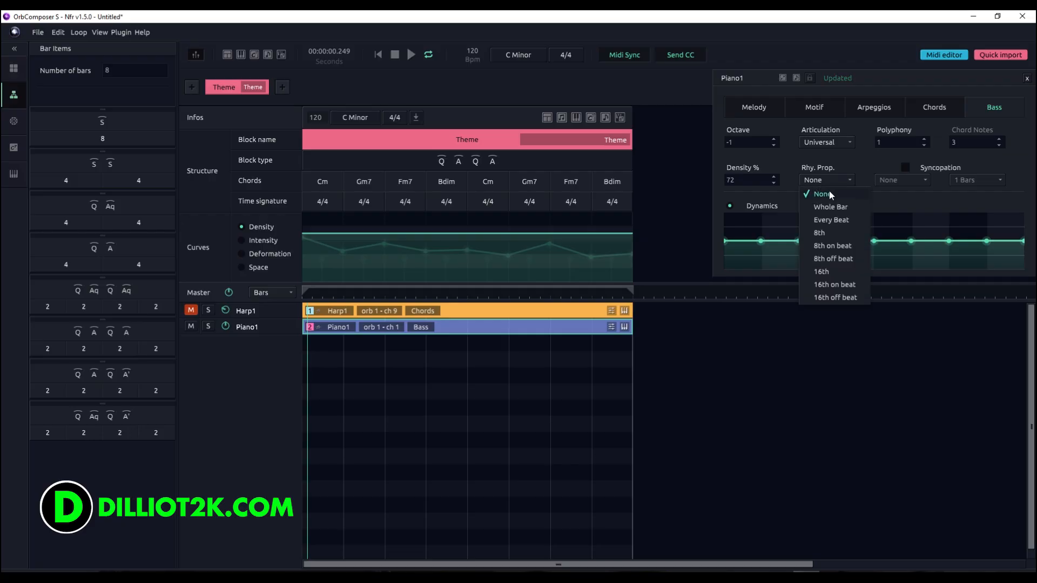
{"action": "left_click", "coordinate": [772, 182]}
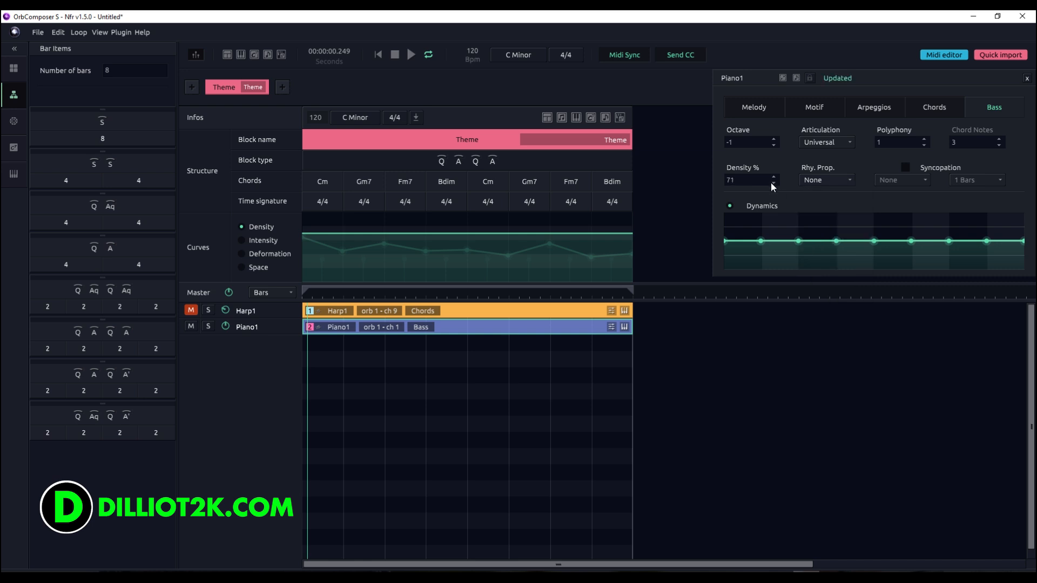
{"action": "left_click", "coordinate": [773, 184]}
{"action": "left_click", "coordinate": [774, 183]}
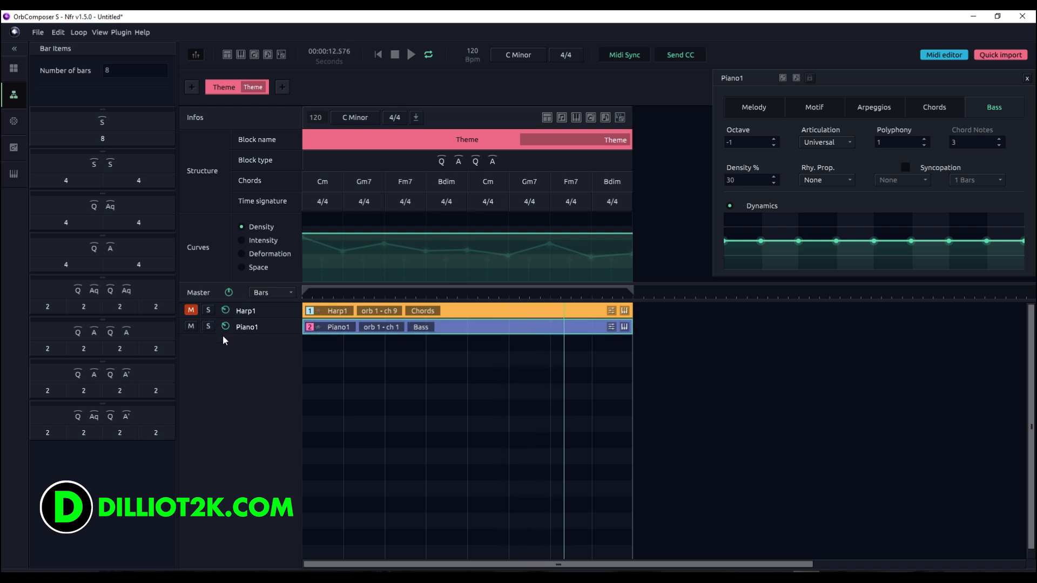
- Fine-tune the Piano1 bass part's density to 37%
{"action": "left_click", "coordinate": [773, 177]}
{"action": "left_click", "coordinate": [773, 177]}
{"action": "left_click", "coordinate": [773, 177]}
{"action": "left_click", "coordinate": [773, 177]}
{"action": "left_click", "coordinate": [773, 177]}
{"action": "left_click", "coordinate": [773, 177]}
{"action": "left_click", "coordinate": [773, 177]}
{"action": "left_click", "coordinate": [773, 177]}
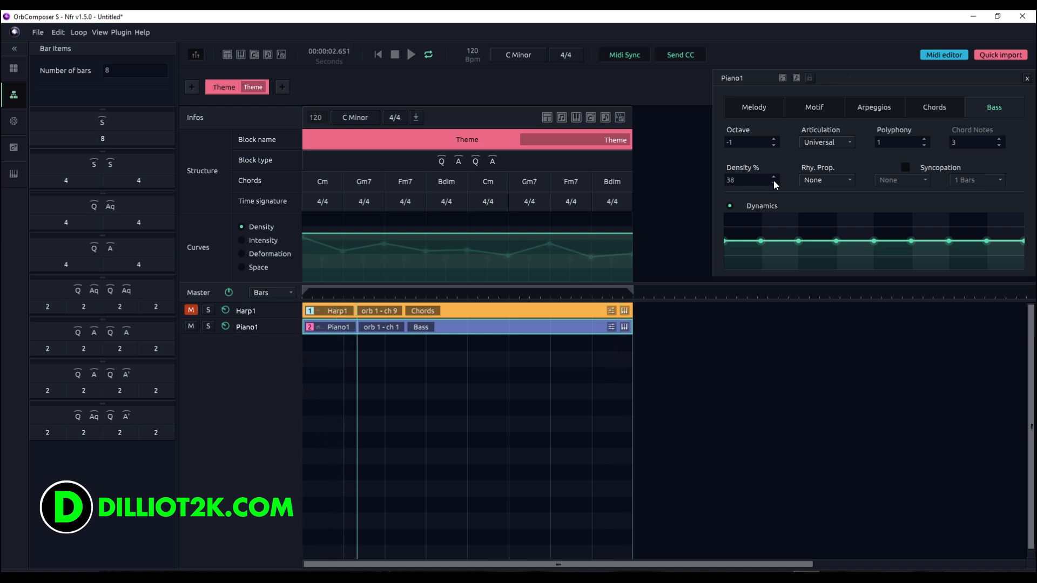
{"action": "left_click", "coordinate": [773, 184]}
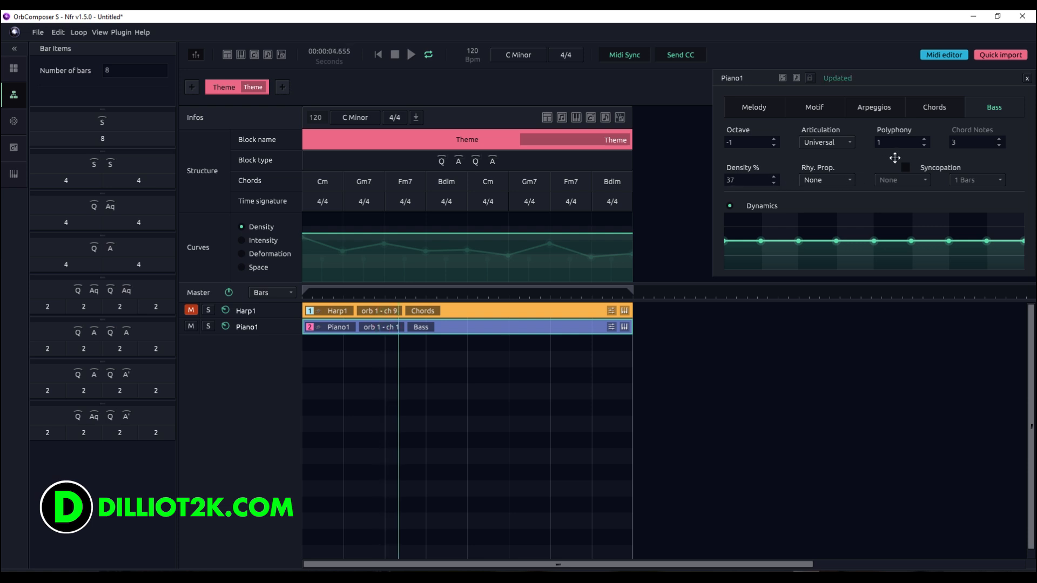
- Enable syncopation on the Piano1 bass part with a 1/8 value over 1 bar, and unmute Harp1
{"action": "left_click", "coordinate": [910, 166]}
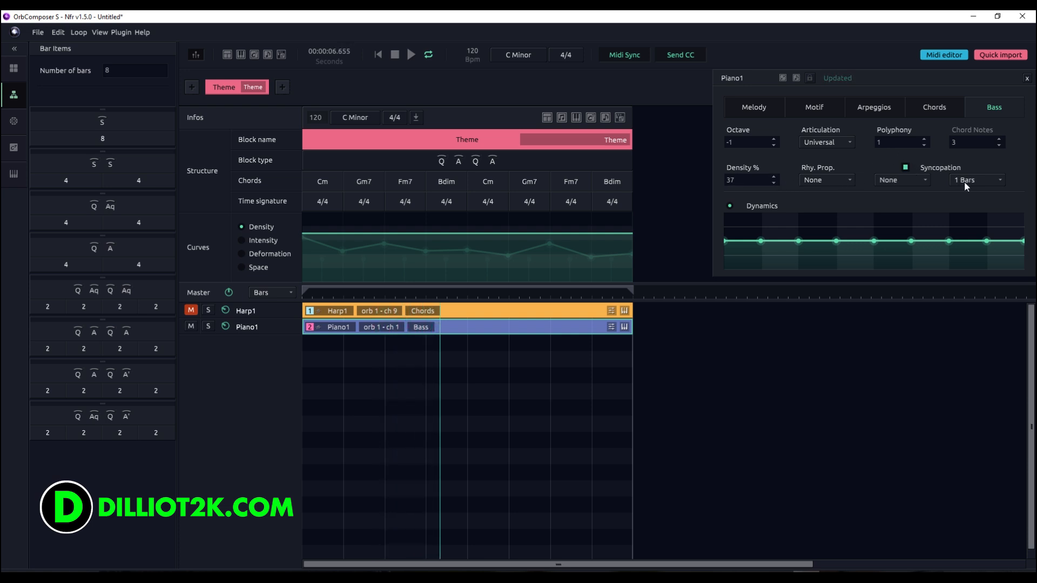
{"action": "left_click", "coordinate": [922, 181]}
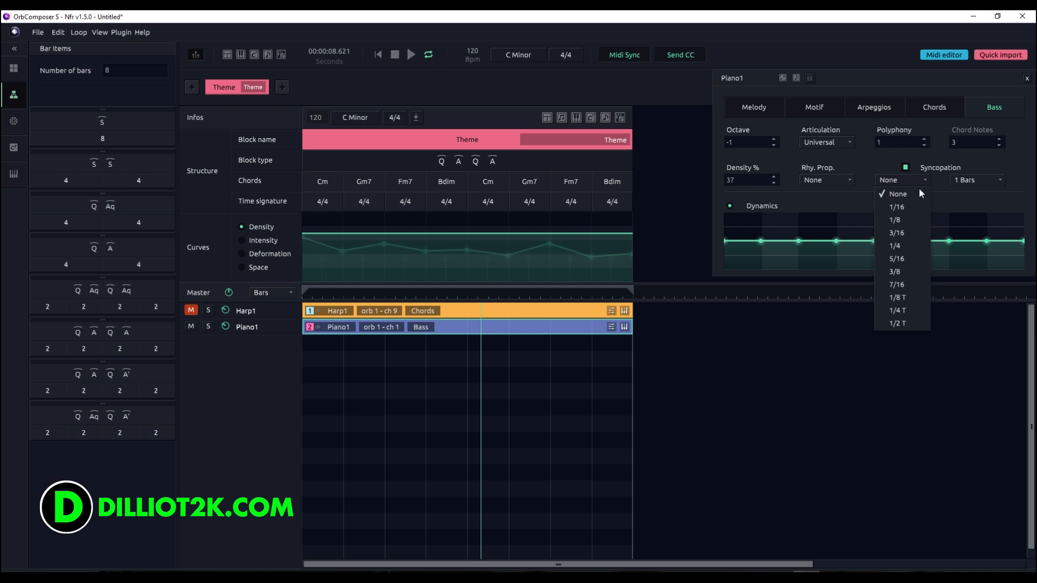
{"action": "left_click", "coordinate": [902, 221]}
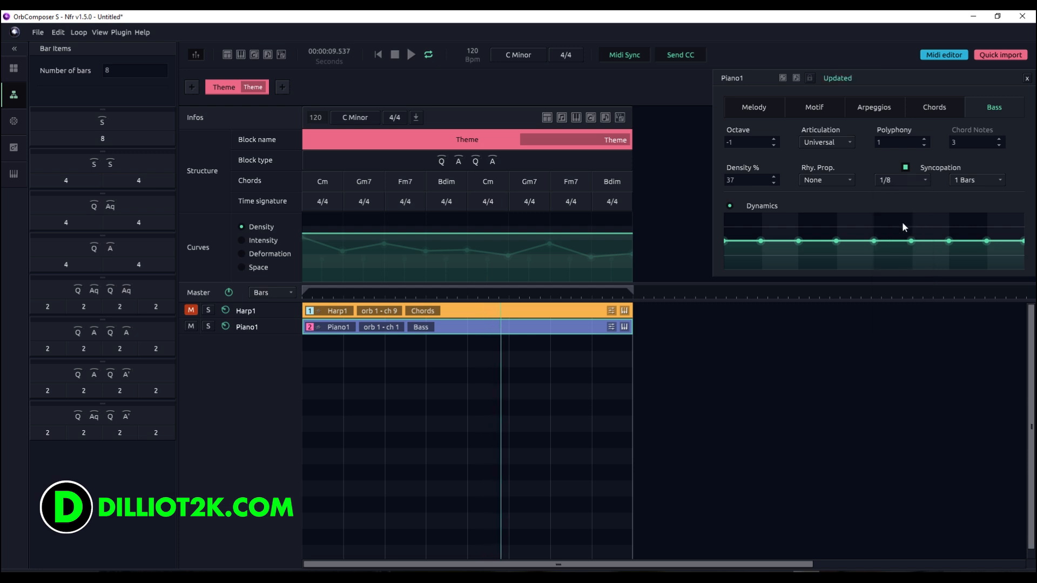
{"action": "left_click", "coordinate": [962, 183]}
{"action": "left_click", "coordinate": [976, 171]}
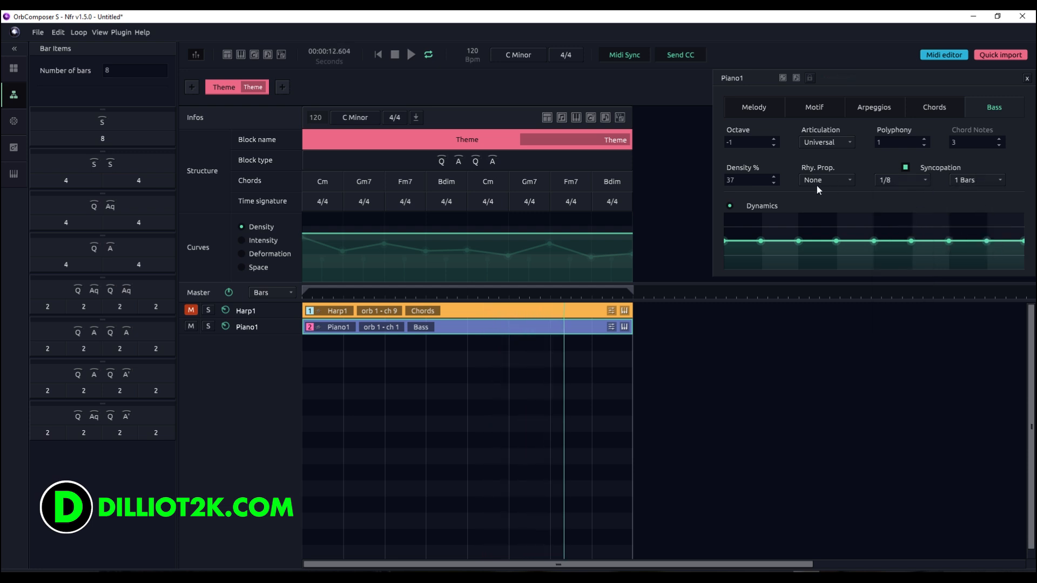
{"action": "left_click", "coordinate": [192, 311]}
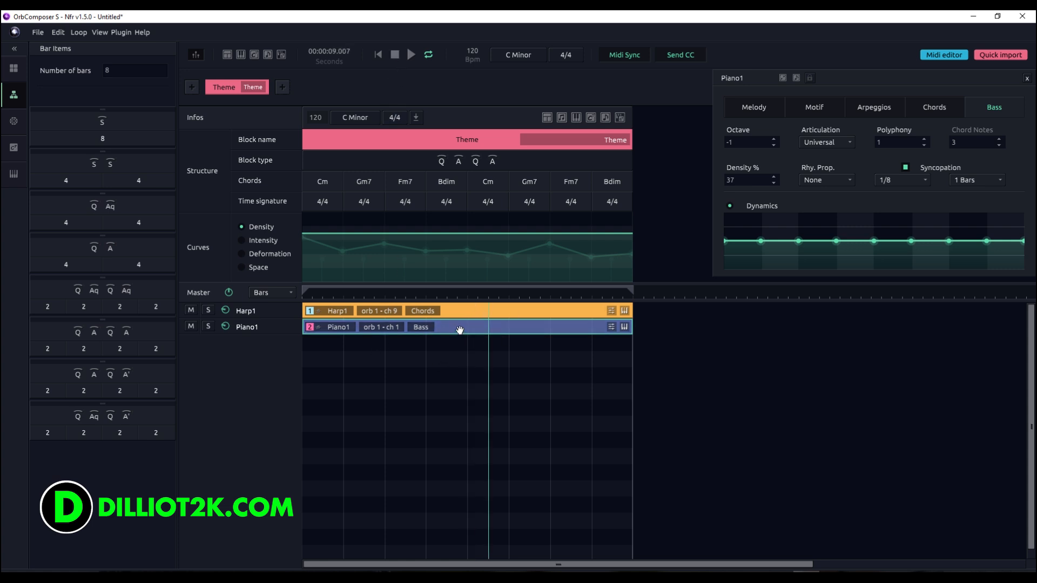
- Inspect the Massive plugin assigned to Piano1 from its plugin mapping, then close both windows
{"action": "left_click", "coordinate": [261, 328]}
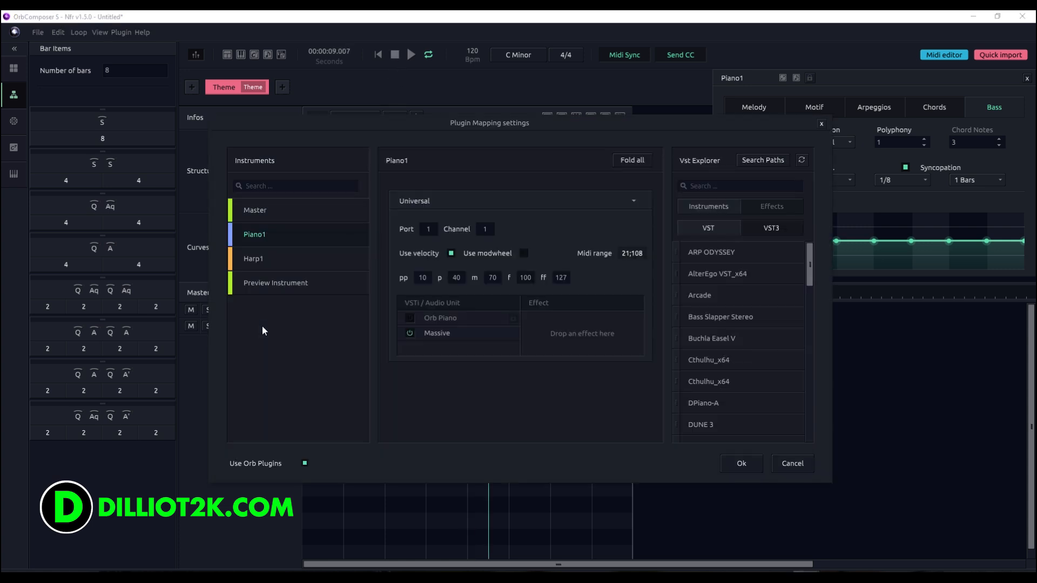
{"action": "left_click", "coordinate": [454, 338]}
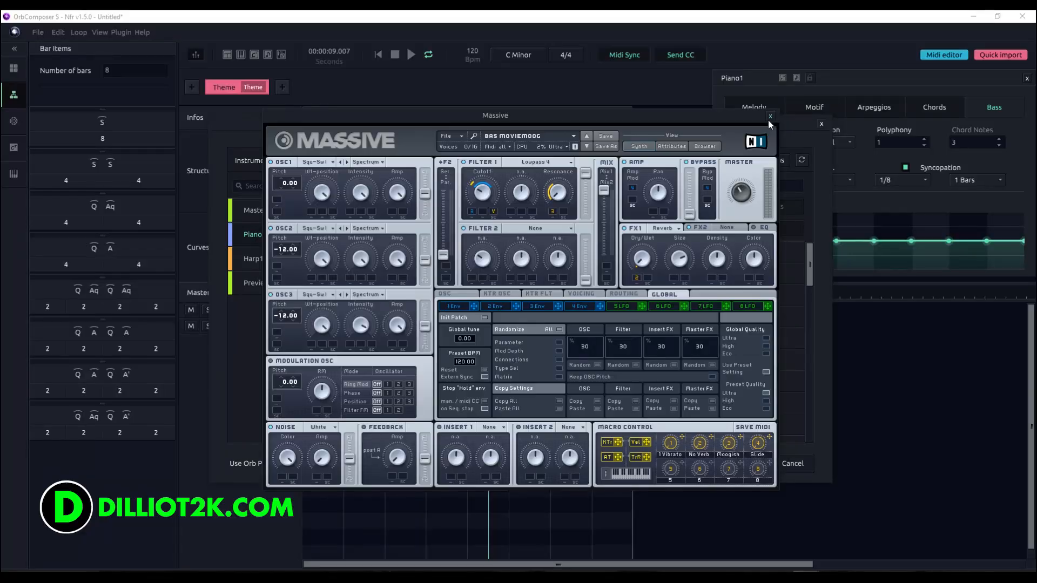
{"action": "left_click", "coordinate": [770, 117]}
{"action": "left_click", "coordinate": [820, 124]}
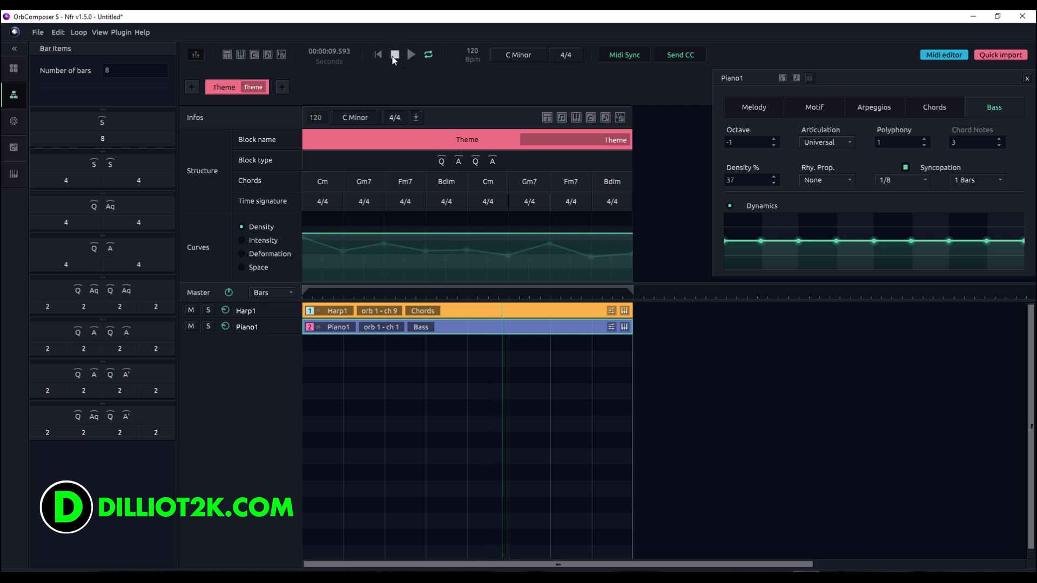
- Restart from the beginning of the block and lower the Piano1 bass part's octave to -2
{"action": "left_click", "coordinate": [378, 55]}
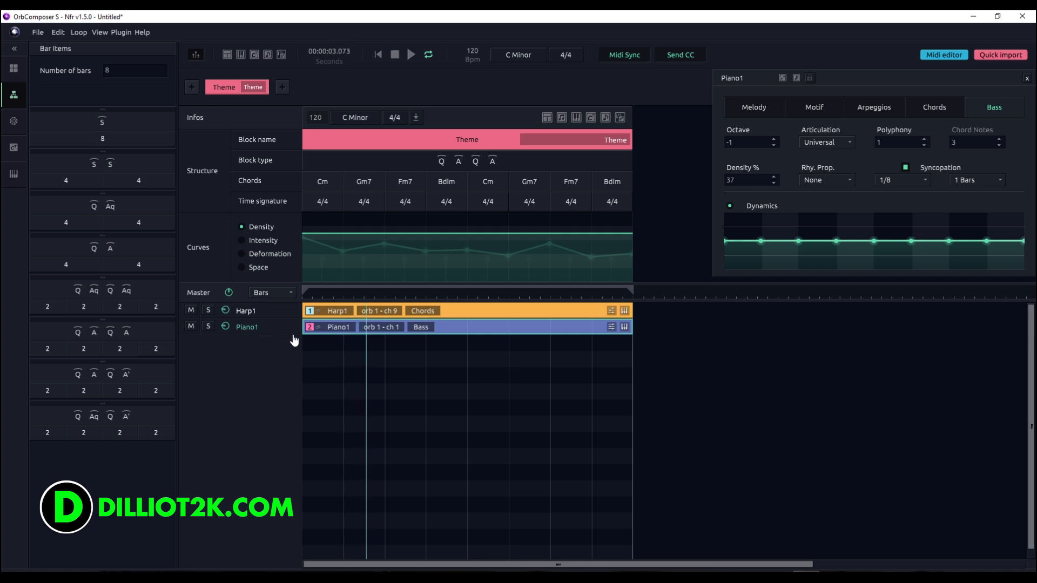
{"action": "left_click", "coordinate": [773, 145]}
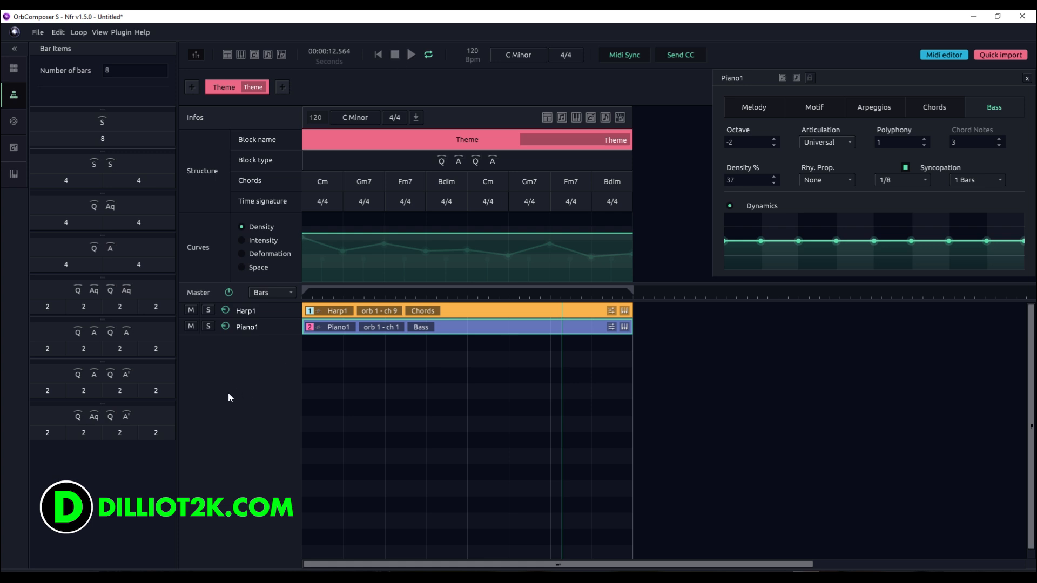
- Add the Celesta1 keyboard instrument as a new track below Piano1 and create an Arpeggio block on it
{"action": "left_click", "coordinate": [13, 121]}
{"action": "left_click", "coordinate": [15, 153]}
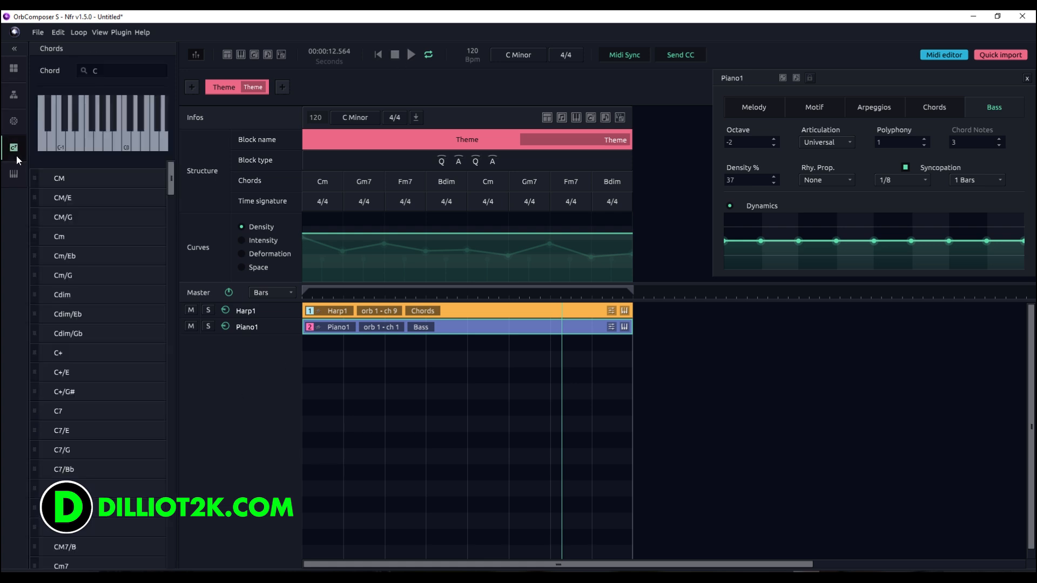
{"action": "left_click", "coordinate": [19, 98]}
{"action": "left_click", "coordinate": [19, 68]}
{"action": "left_click", "coordinate": [14, 173]}
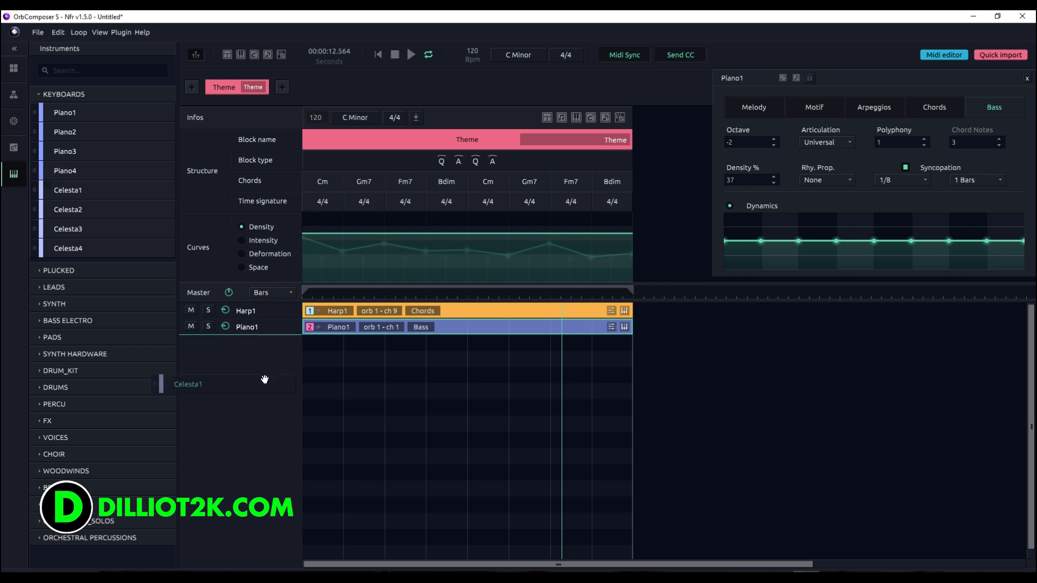
{"action": "double_click", "coordinate": [307, 349]}
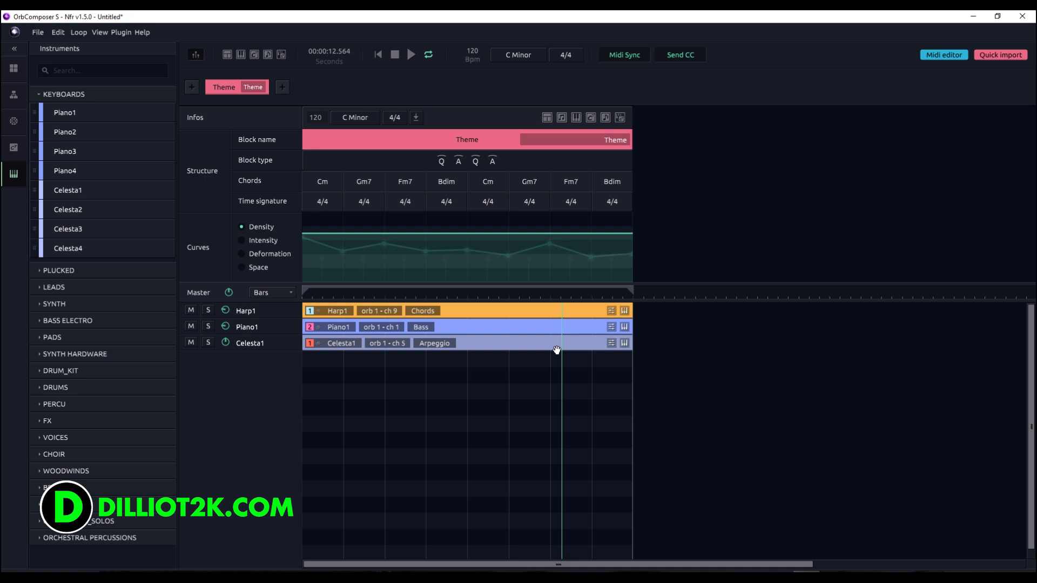
- Assign the DUNE 3 instrument to Celesta1 in its plugin mapping and confirm
{"action": "left_click", "coordinate": [257, 345]}
{"action": "scroll", "coordinate": [767, 294], "scroll_direction": "down", "scroll_amount": 2}
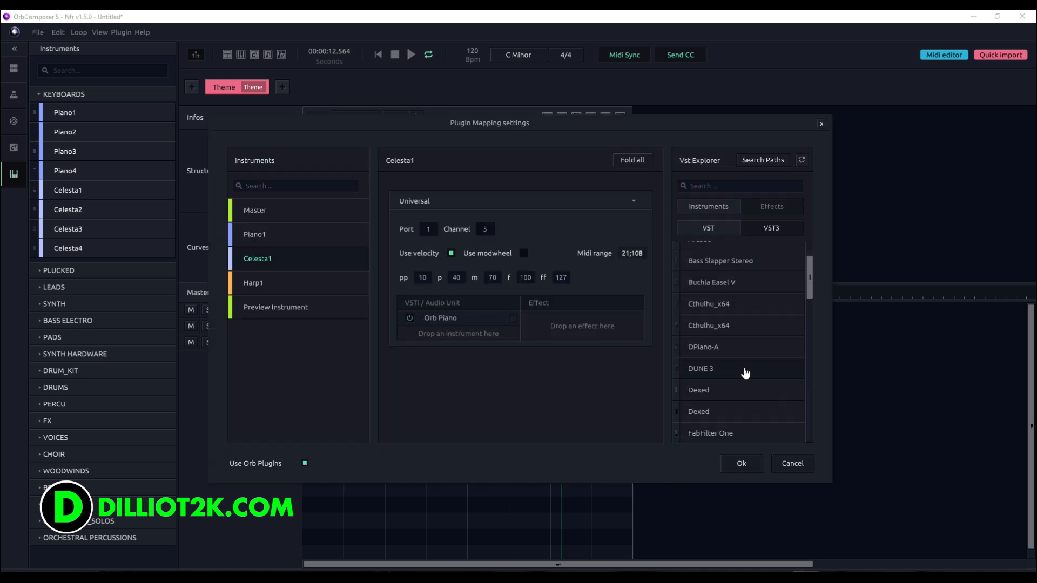
{"action": "left_click_drag", "start_coordinate": [515, 354], "coordinate": [537, 351]}
{"action": "left_click", "coordinate": [729, 466]}
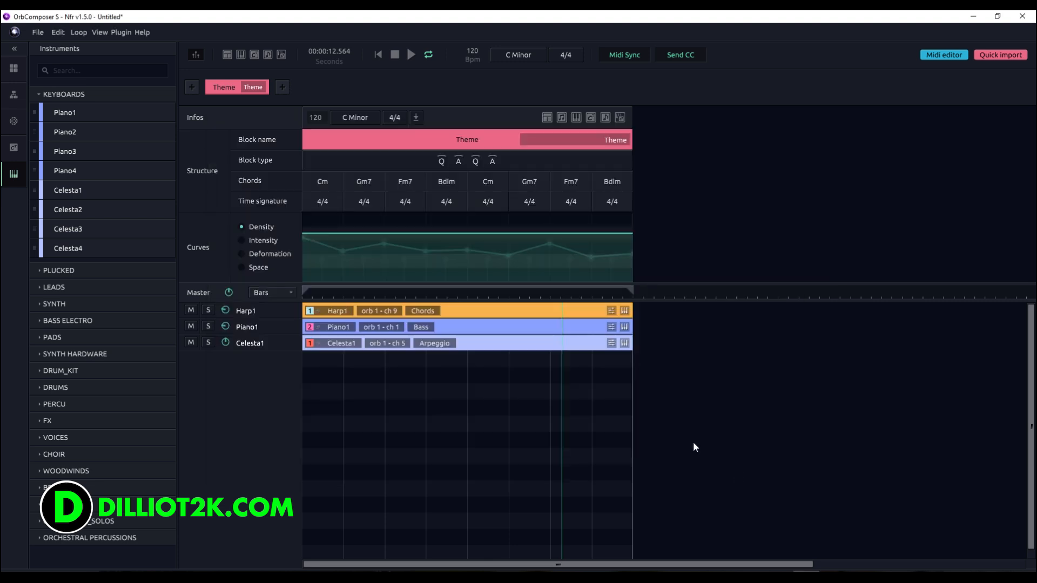
- Open the DUNE 3 plugin assigned to Celesta1 and load the Plucked soundbank from DUNE 3 Factory
{"action": "left_click", "coordinate": [612, 343]}
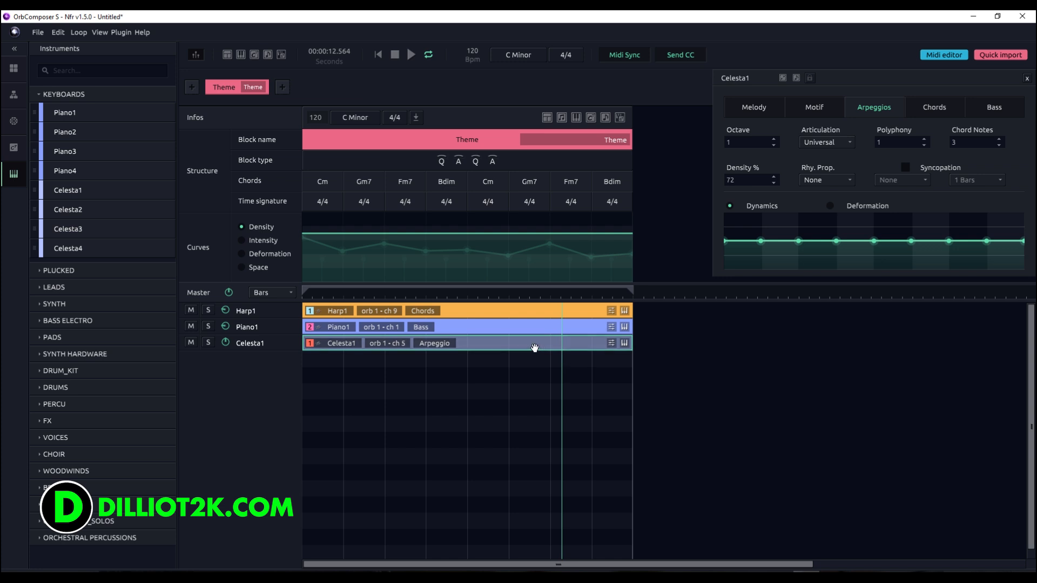
{"action": "double_click", "coordinate": [263, 344]}
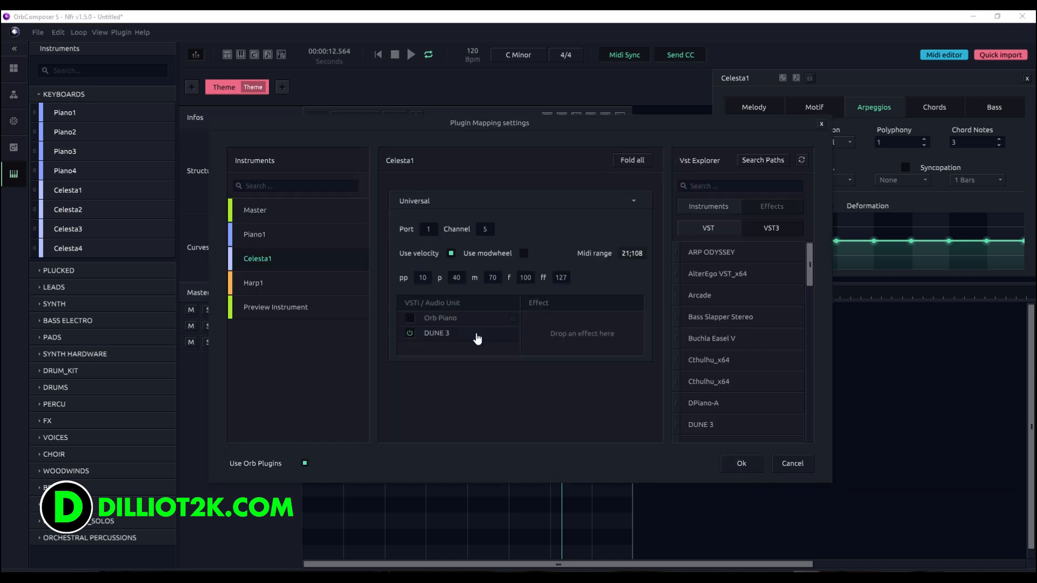
{"action": "double_click", "coordinate": [477, 338]}
{"action": "left_click", "coordinate": [455, 149]}
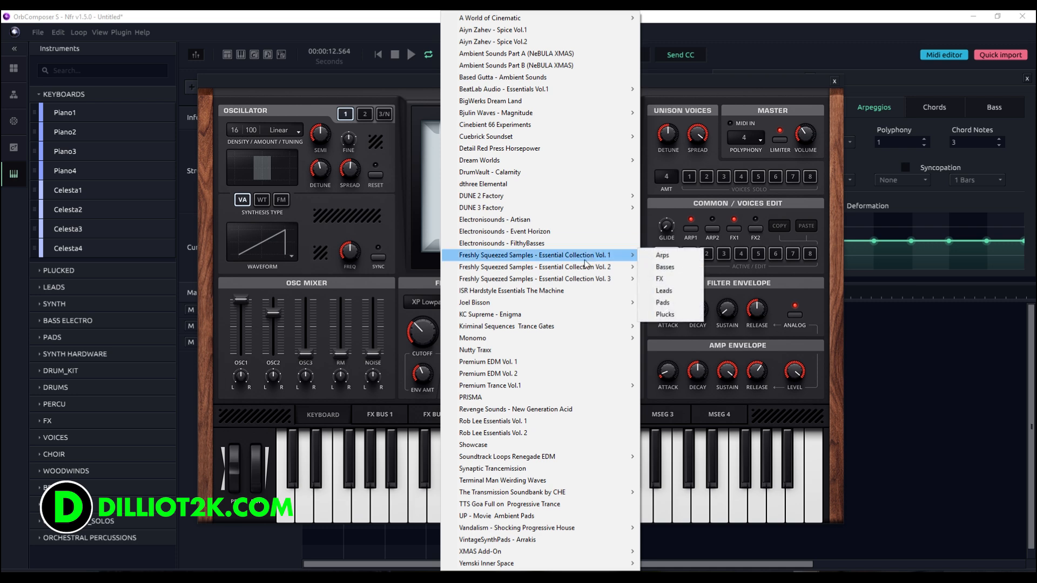
{"action": "mouse_move", "coordinate": [560, 216]}
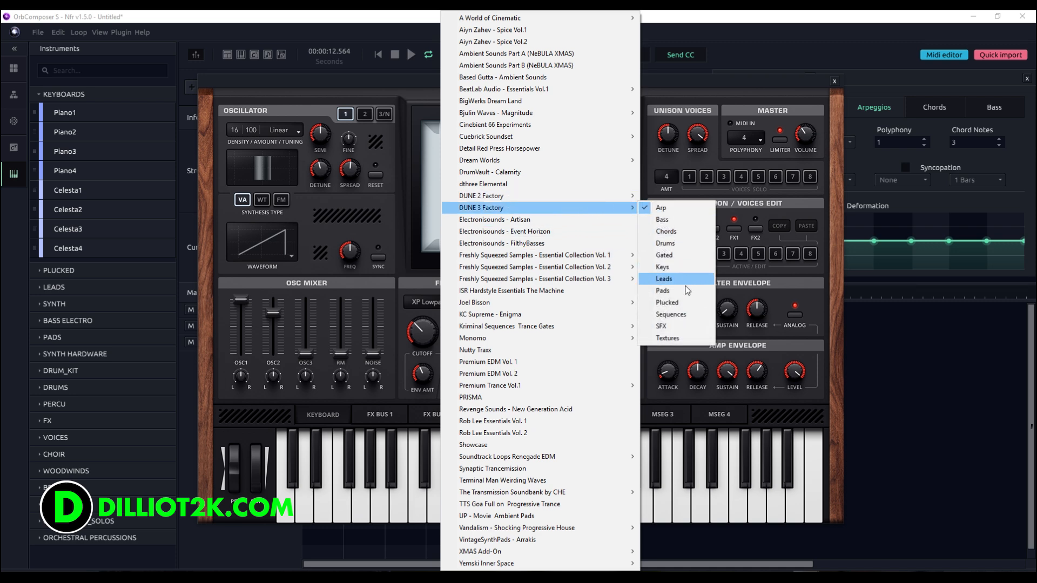
{"action": "left_click", "coordinate": [664, 303]}
- Advance through the DUNE 3 patches to 008: Drops of Dreamers ST, then close the plugin and confirm the mapping
{"action": "left_click", "coordinate": [595, 129]}
{"action": "left_click", "coordinate": [595, 128]}
{"action": "left_click", "coordinate": [595, 128]}
{"action": "left_click", "coordinate": [594, 128]}
{"action": "left_click", "coordinate": [595, 128]}
{"action": "left_click", "coordinate": [595, 128]}
{"action": "left_click", "coordinate": [595, 129]}
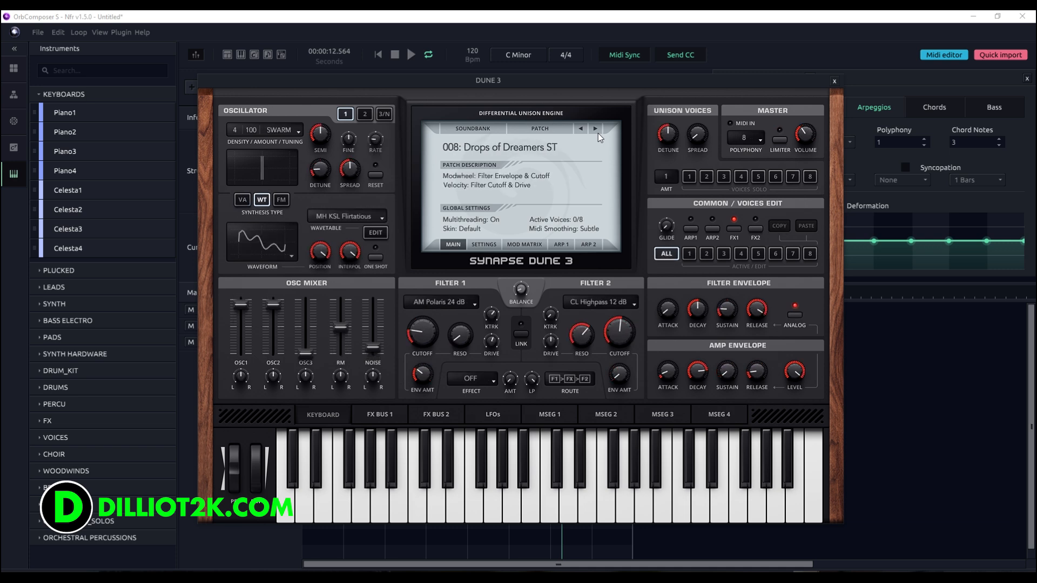
{"action": "left_click", "coordinate": [833, 81]}
{"action": "left_click", "coordinate": [741, 463]}
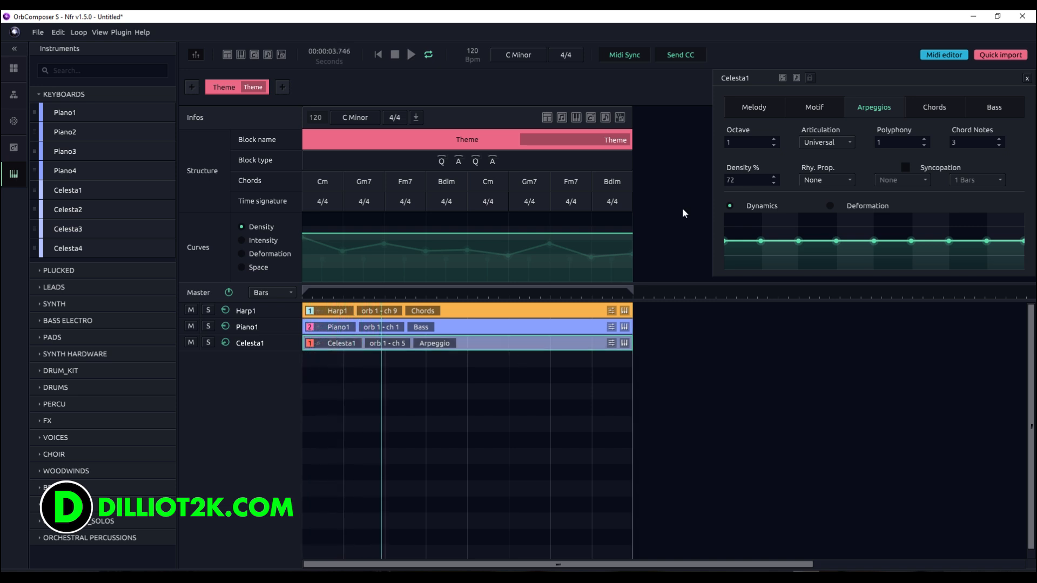
- Lower the Celesta1 arpeggio's octave to 0
{"action": "left_click", "coordinate": [797, 79]}
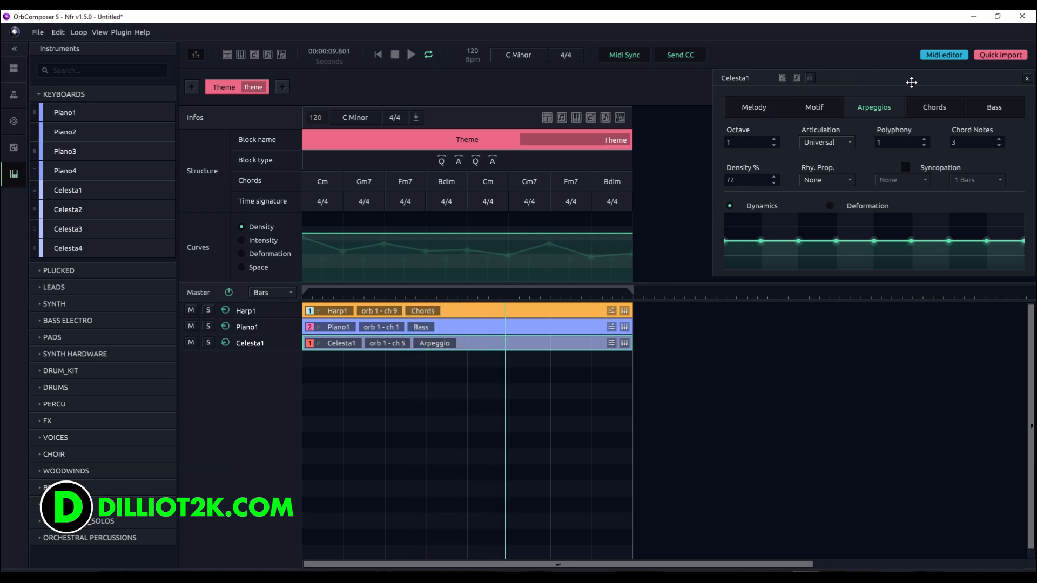
{"action": "left_click", "coordinate": [773, 145]}
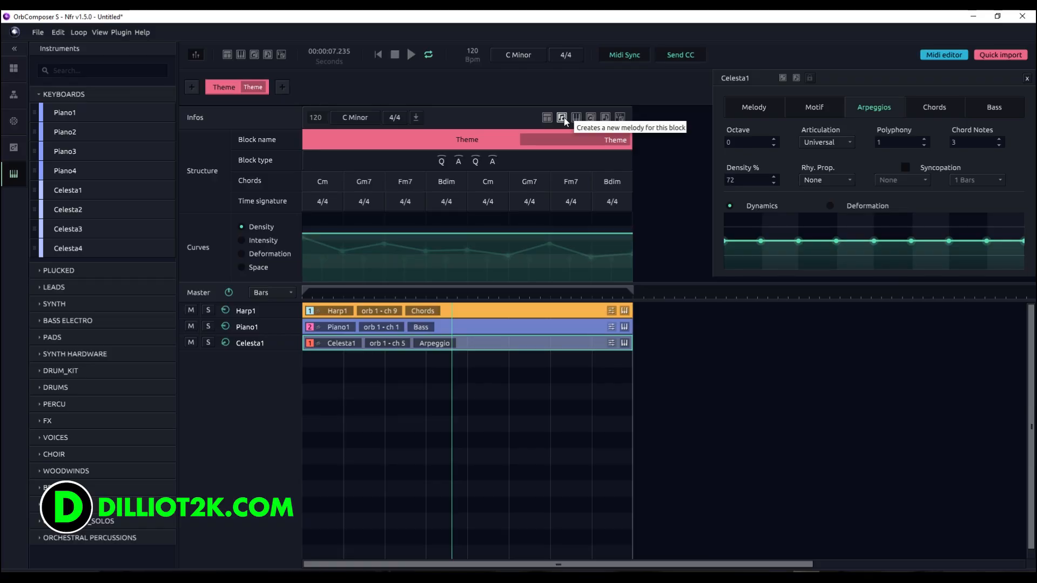
- Generate a new melody and a new chord progression for the Theme block, and play it from the beginning
{"action": "left_click", "coordinate": [562, 118]}
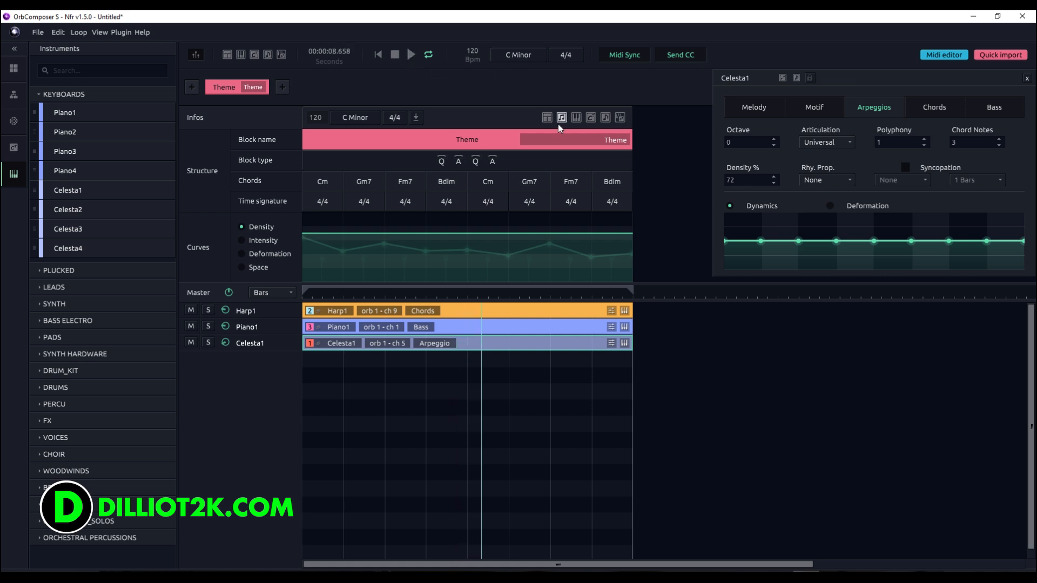
{"action": "left_click", "coordinate": [605, 117]}
{"action": "left_click", "coordinate": [590, 118]}
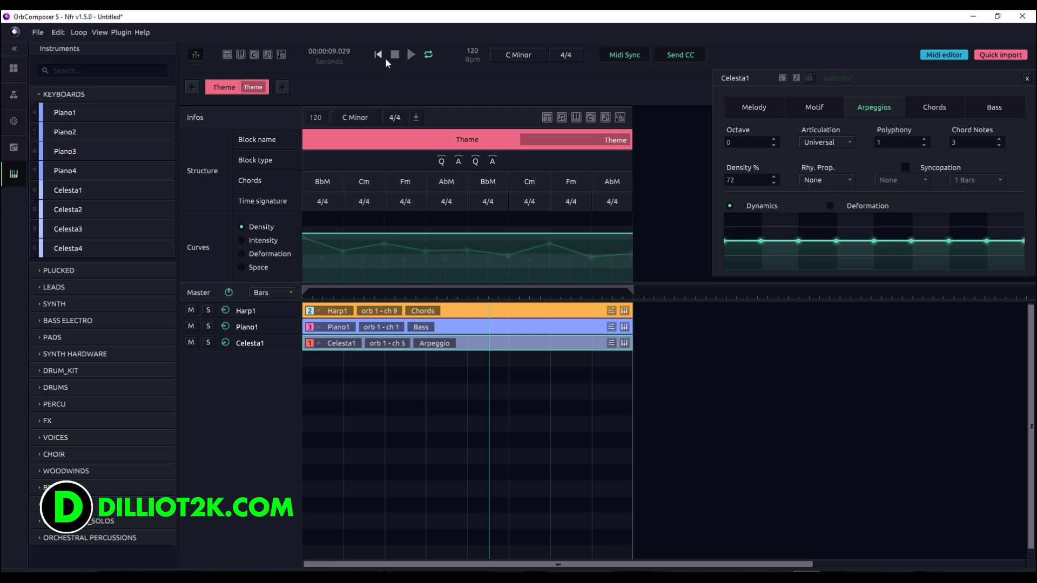
{"action": "left_click", "coordinate": [380, 56]}
{"action": "left_click", "coordinate": [410, 56]}
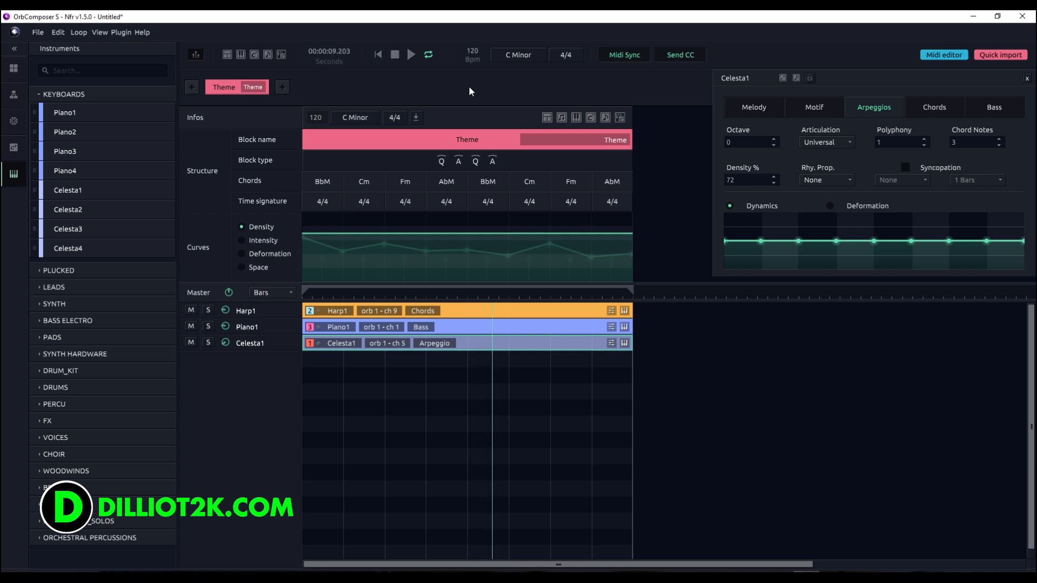
{"action": "left_click", "coordinate": [378, 55]}
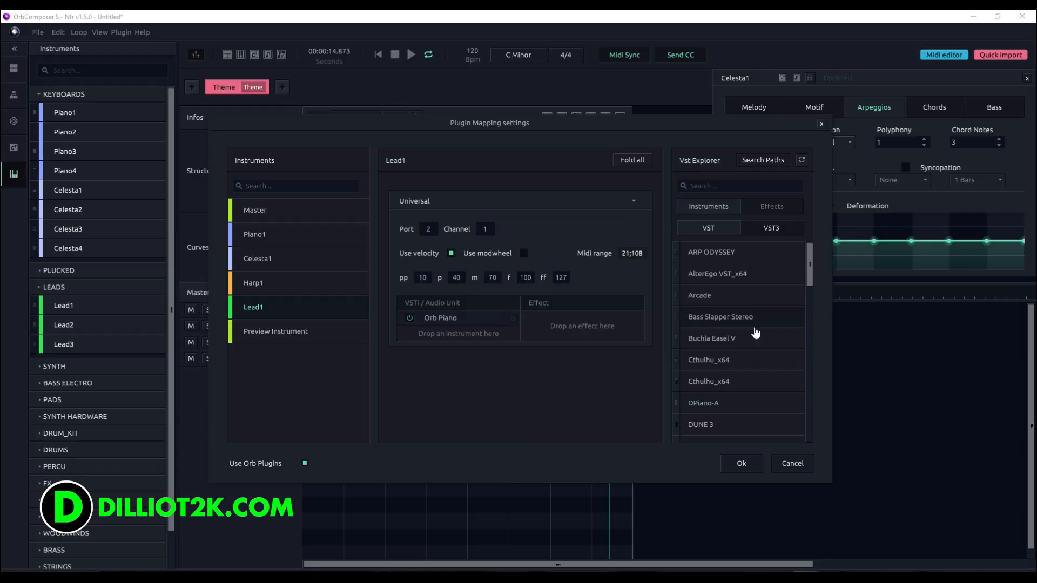
- Assign the VST3 instrument Piano V2 to the Lead1 track in the plugin mapping
{"action": "scroll", "coordinate": [776, 319], "scroll_direction": "down", "scroll_amount": 10}
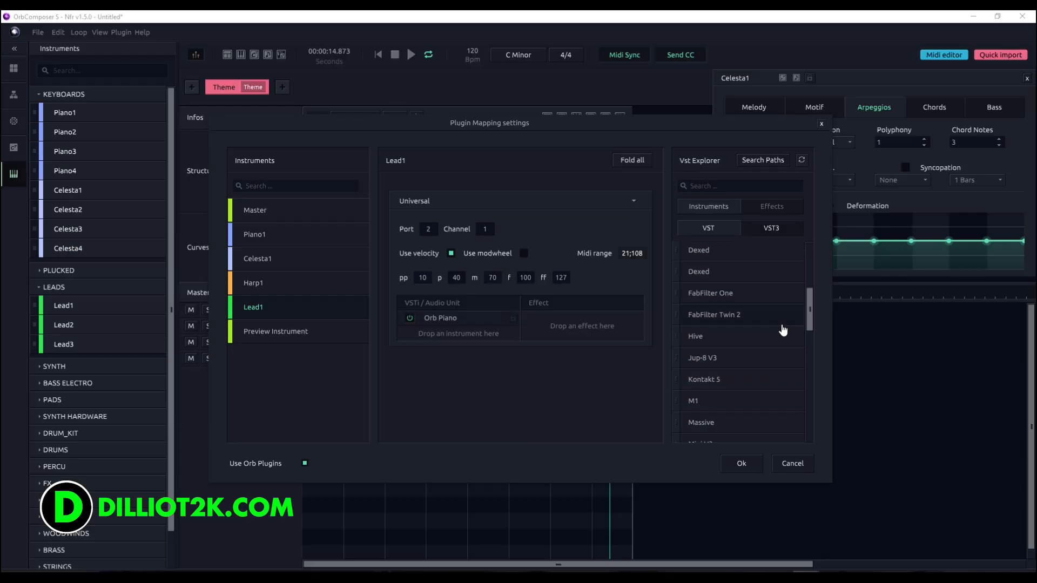
{"action": "scroll", "coordinate": [783, 347], "scroll_direction": "down", "scroll_amount": 5}
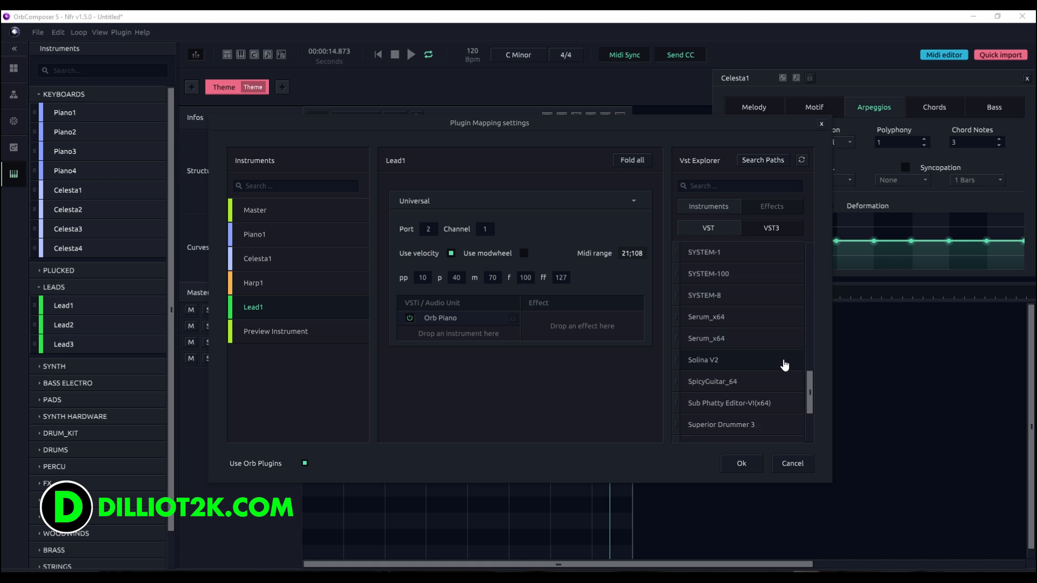
{"action": "scroll", "coordinate": [781, 361], "scroll_direction": "up", "scroll_amount": 5}
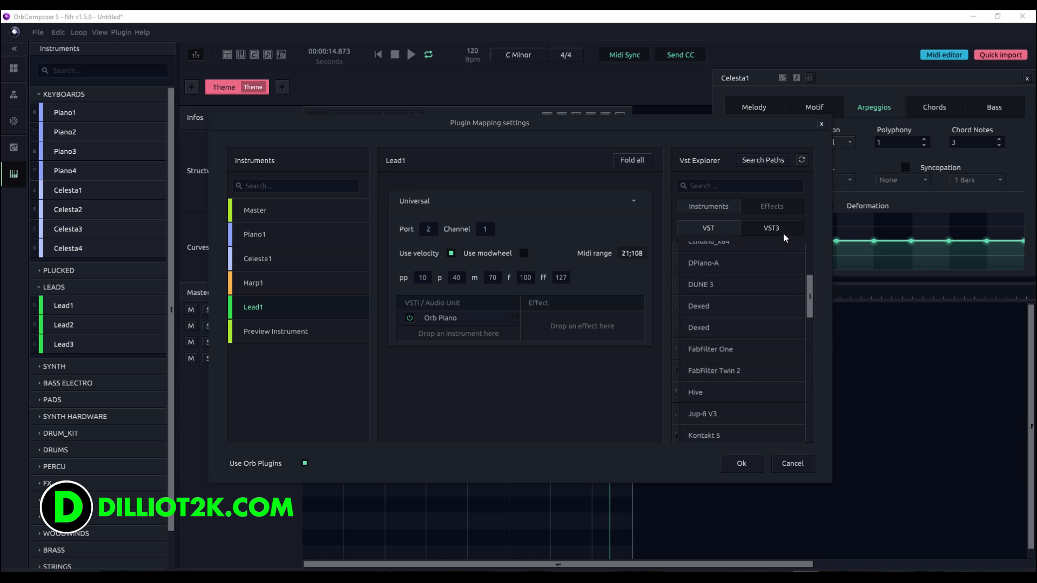
{"action": "left_click", "coordinate": [783, 229]}
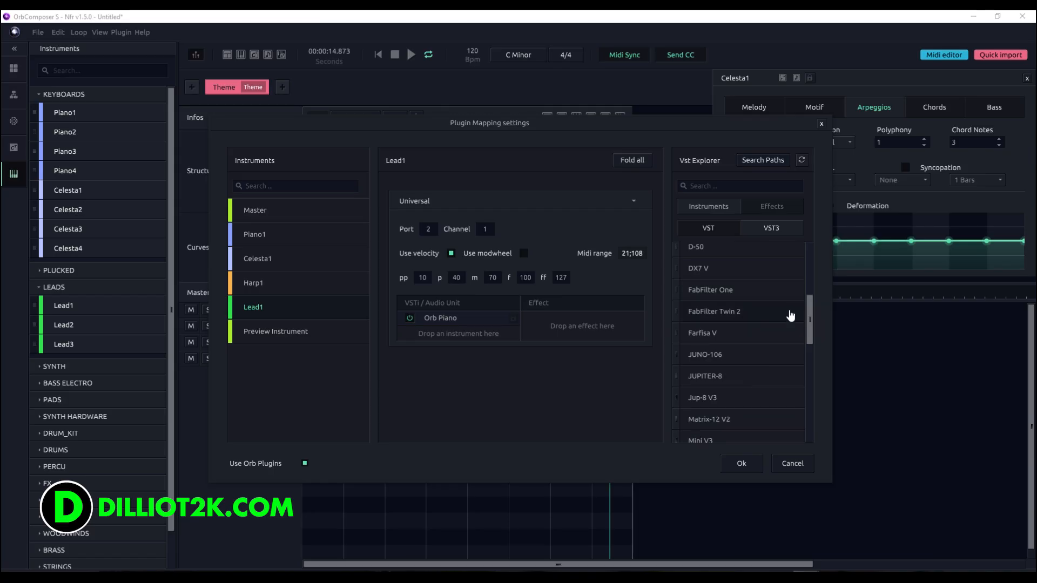
{"action": "scroll", "coordinate": [783, 324], "scroll_direction": "down", "scroll_amount": 1}
{"action": "scroll", "coordinate": [772, 337], "scroll_direction": "down", "scroll_amount": 2}
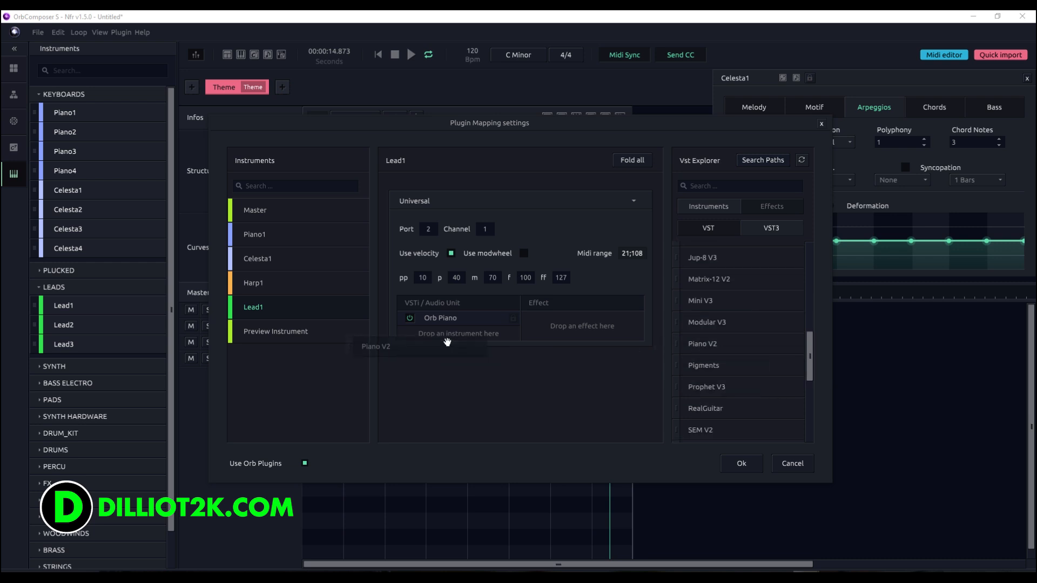
{"action": "left_click_drag", "start_coordinate": [448, 343], "coordinate": [474, 335]}
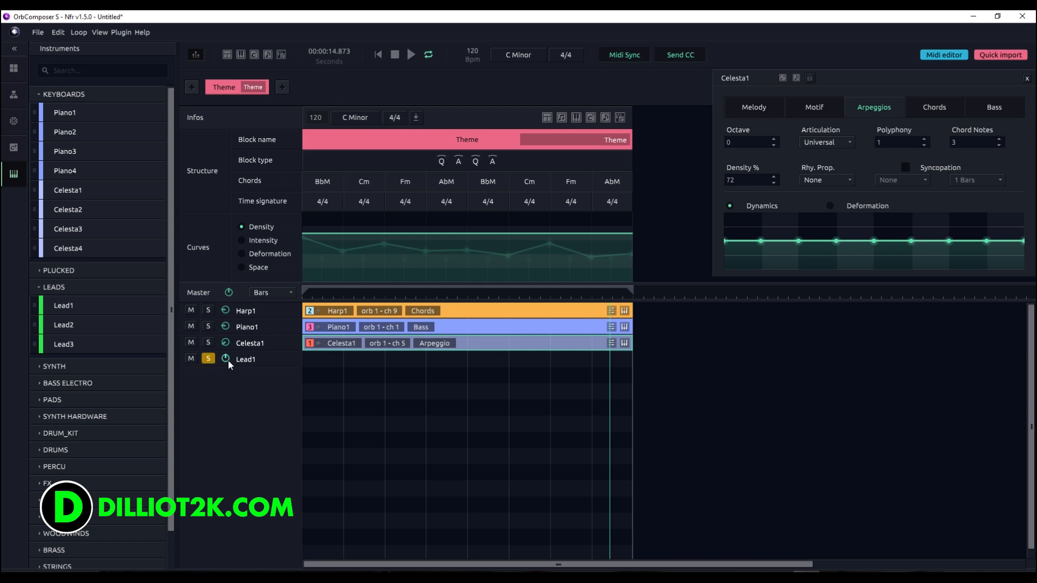
- Create a Melody block on the Lead1 track and set its density to 65 % and its octave to 0
{"action": "left_click", "coordinate": [331, 362]}
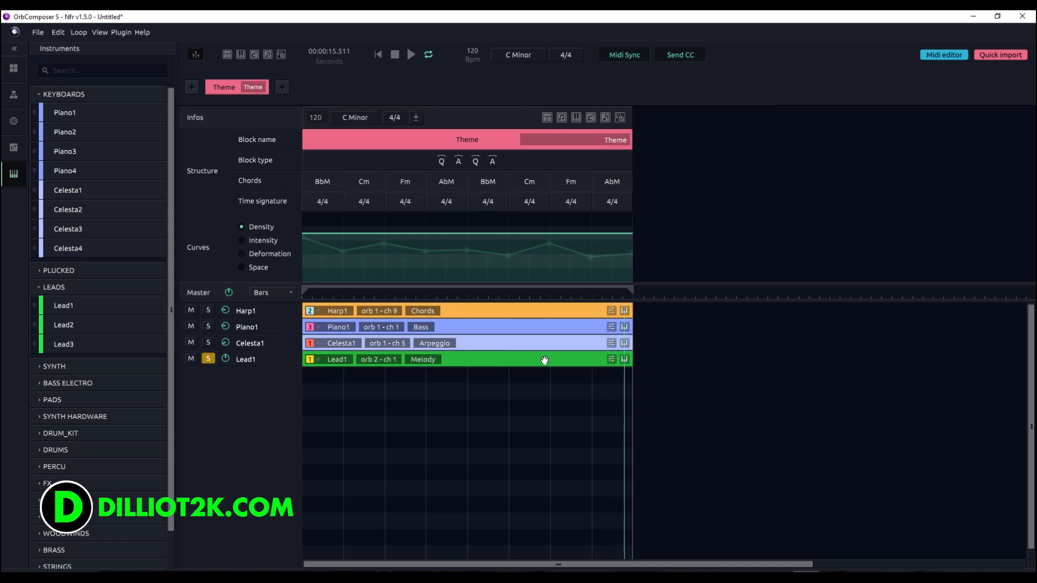
{"action": "left_click", "coordinate": [606, 362]}
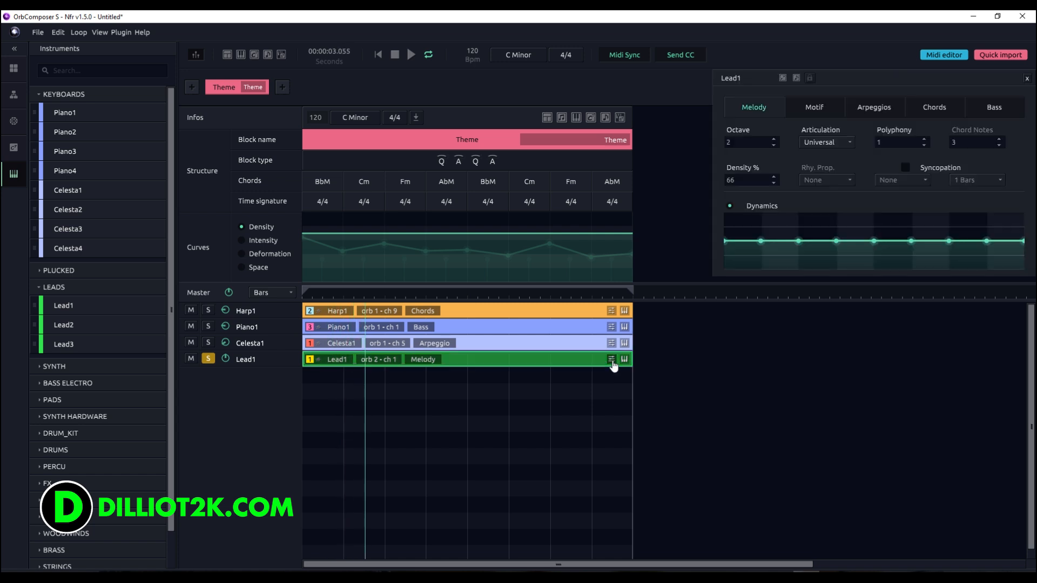
{"action": "left_click", "coordinate": [775, 183]}
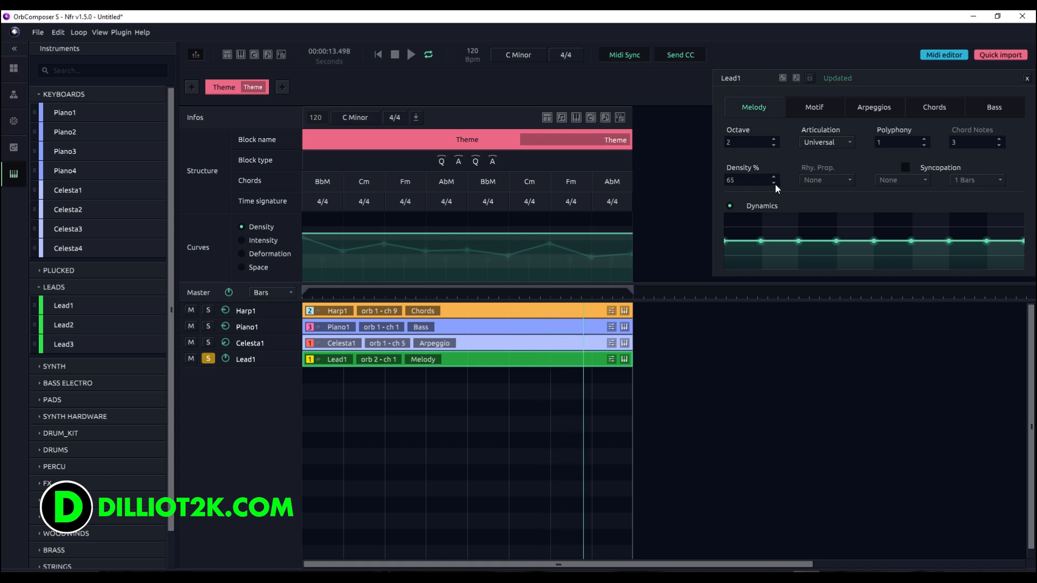
{"action": "left_click", "coordinate": [771, 145]}
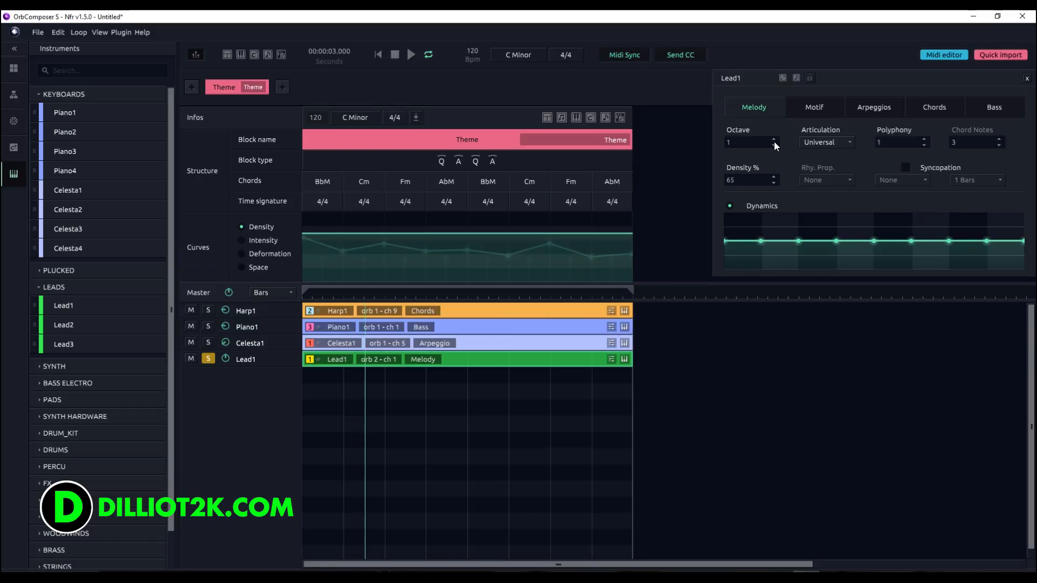
{"action": "left_click", "coordinate": [773, 144]}
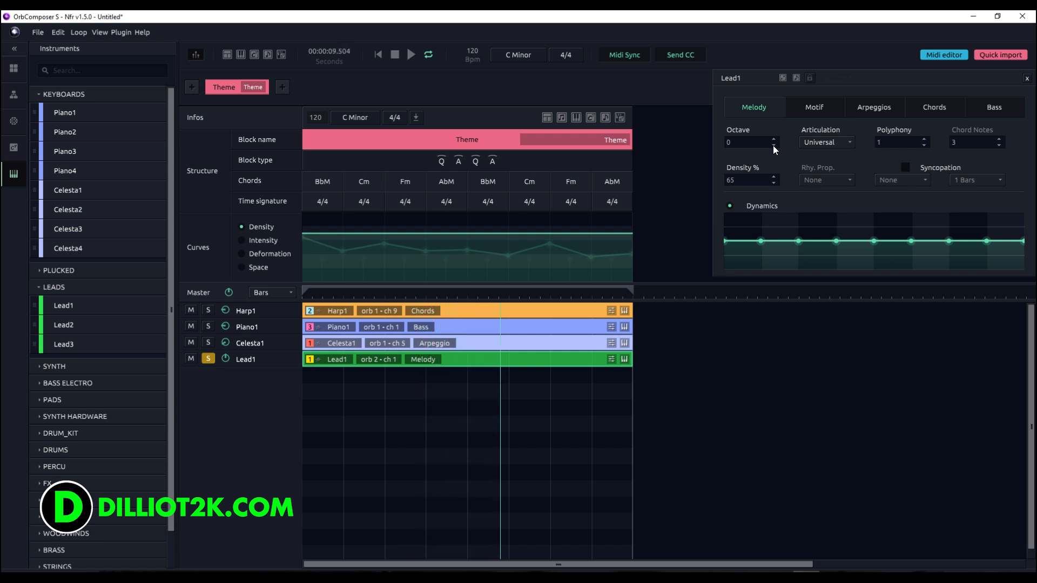
- Browse the effect plugins available for Lead1 in its plugin mapping, then cancel the mapping window
{"action": "double_click", "coordinate": [281, 367]}
{"action": "scroll", "coordinate": [701, 308], "scroll_direction": "down", "scroll_amount": 2}
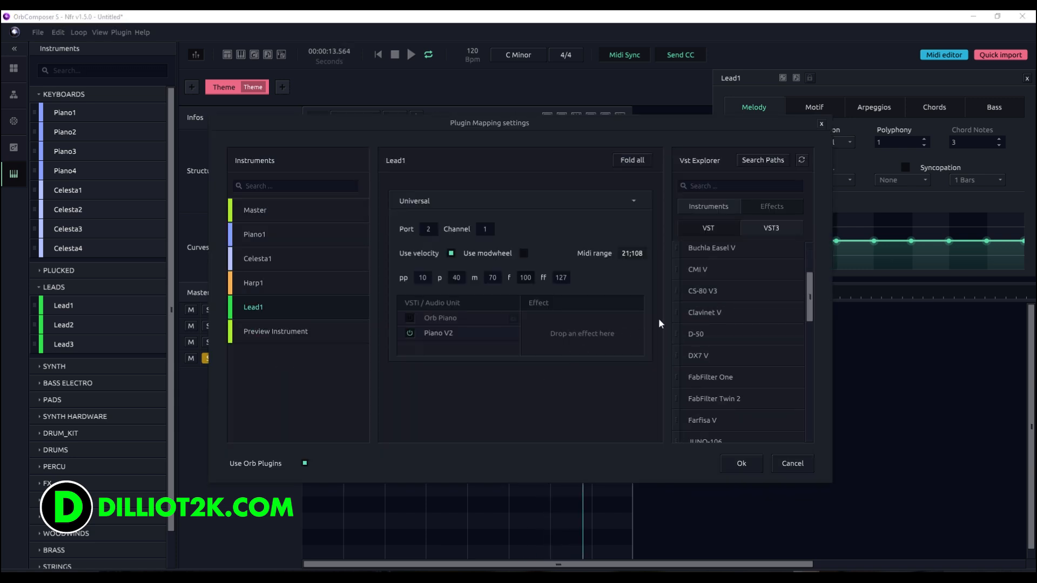
{"action": "left_click", "coordinate": [767, 207]}
{"action": "left_click_drag", "start_coordinate": [810, 275], "coordinate": [830, 429]}
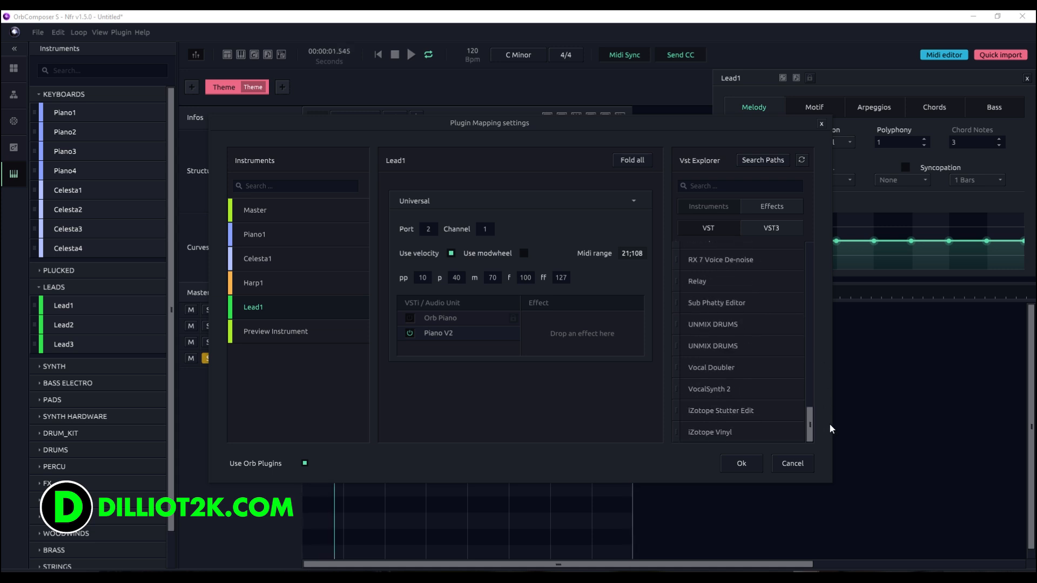
{"action": "left_click_drag", "start_coordinate": [830, 430], "coordinate": [825, 397]}
{"action": "left_click", "coordinate": [792, 463]}
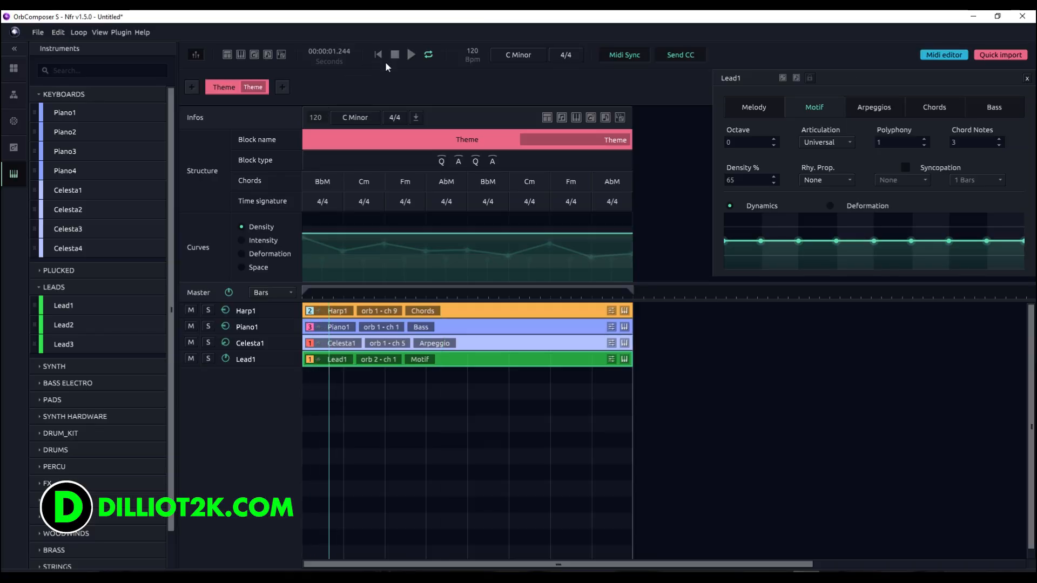
- Lower the Lead1 motif's density to 47 %, leaving its rhythmic proportion at None
{"action": "left_click", "coordinate": [816, 181]}
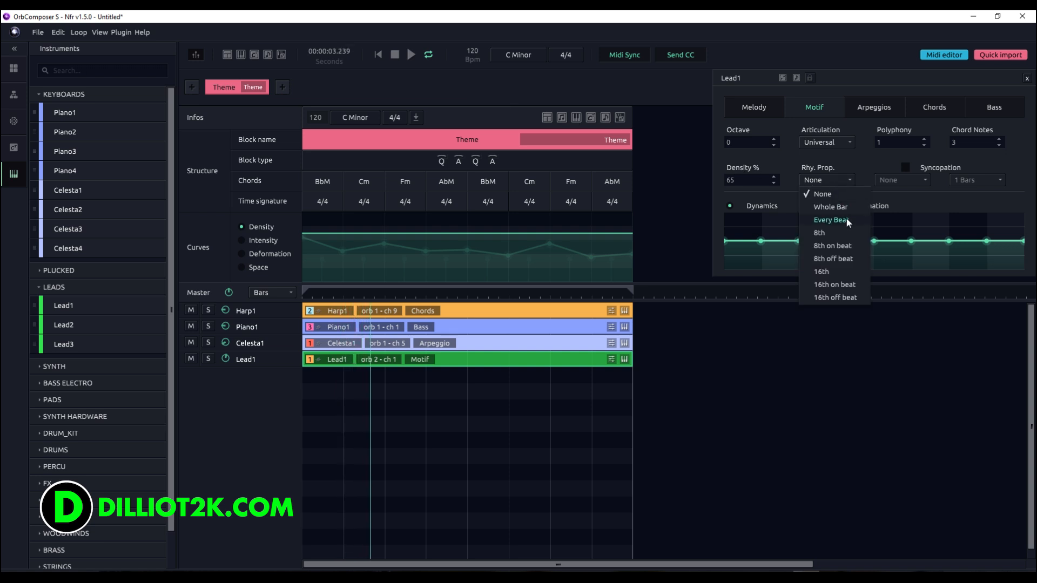
{"action": "left_click", "coordinate": [870, 156]}
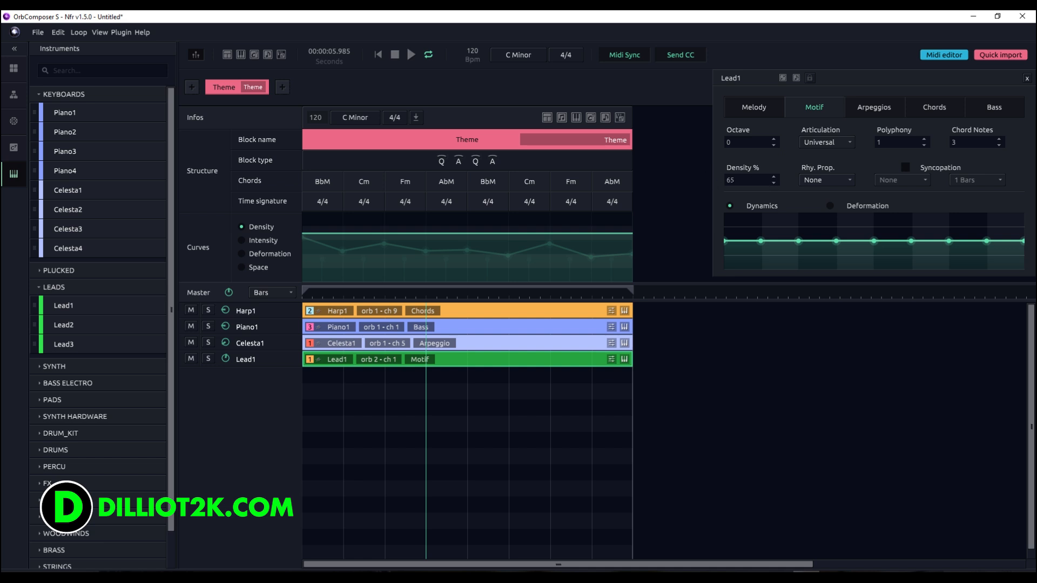
{"action": "left_click", "coordinate": [774, 183]}
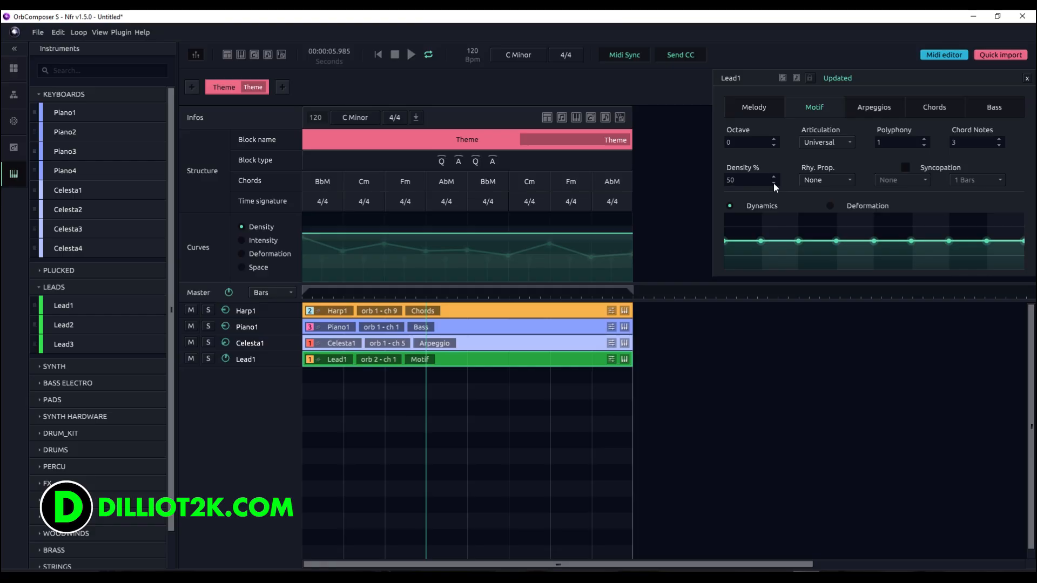
{"action": "left_click", "coordinate": [773, 183]}
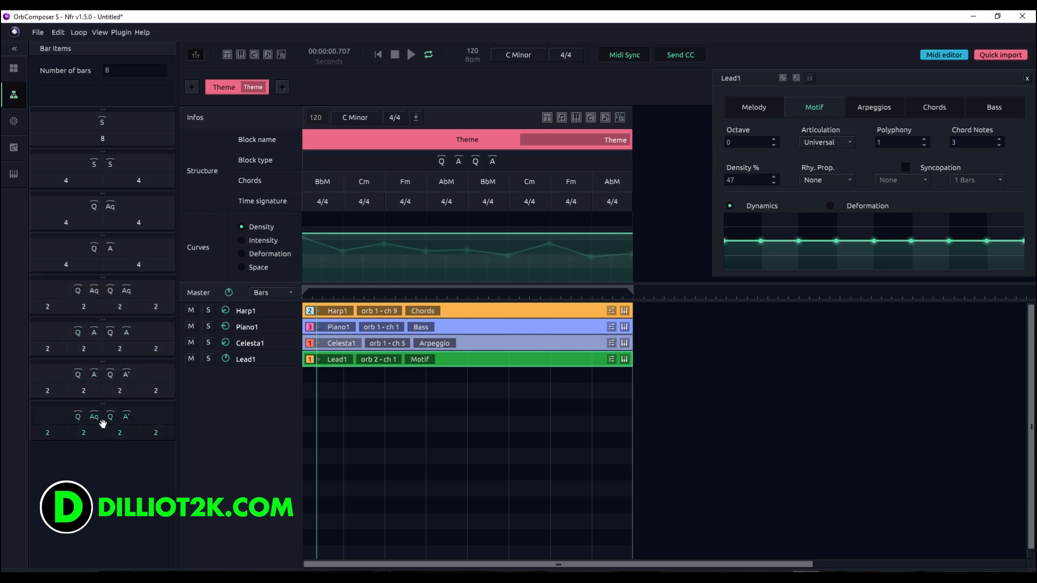
- Apply the Q–Aq structure of two four-bar sections to the Theme block and play it from the start
{"action": "mouse_move", "coordinate": [103, 423]}
{"action": "left_click_drag", "start_coordinate": [111, 208], "coordinate": [485, 152]}
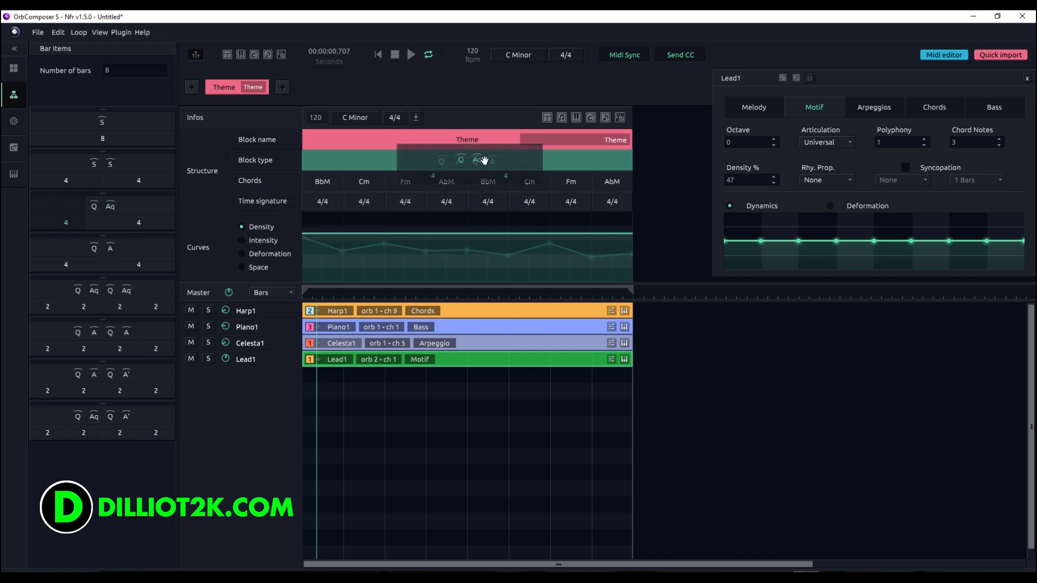
{"action": "left_click", "coordinate": [378, 54]}
{"action": "left_click", "coordinate": [411, 54]}
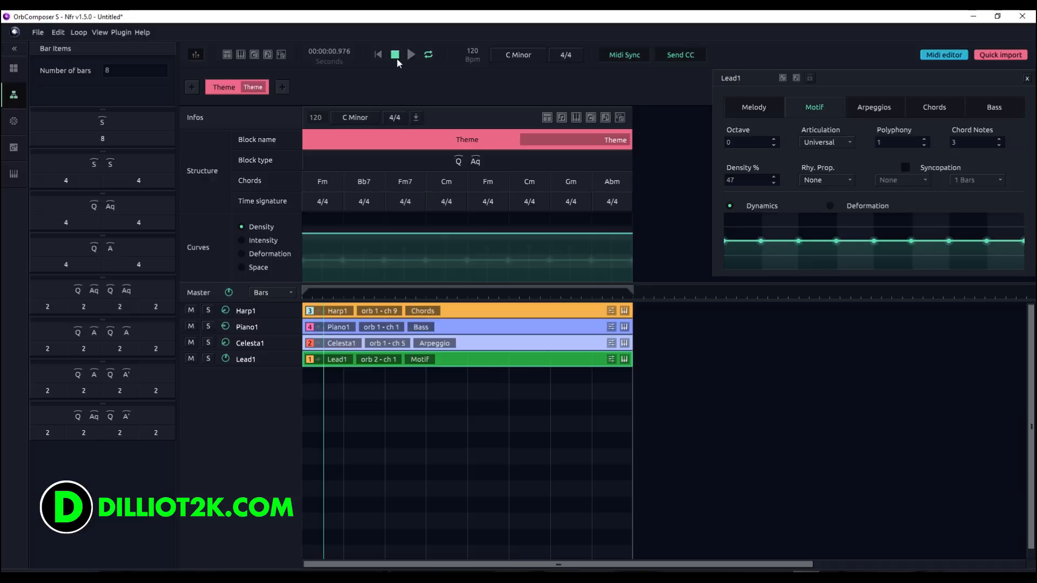
{"action": "left_click", "coordinate": [396, 57]}
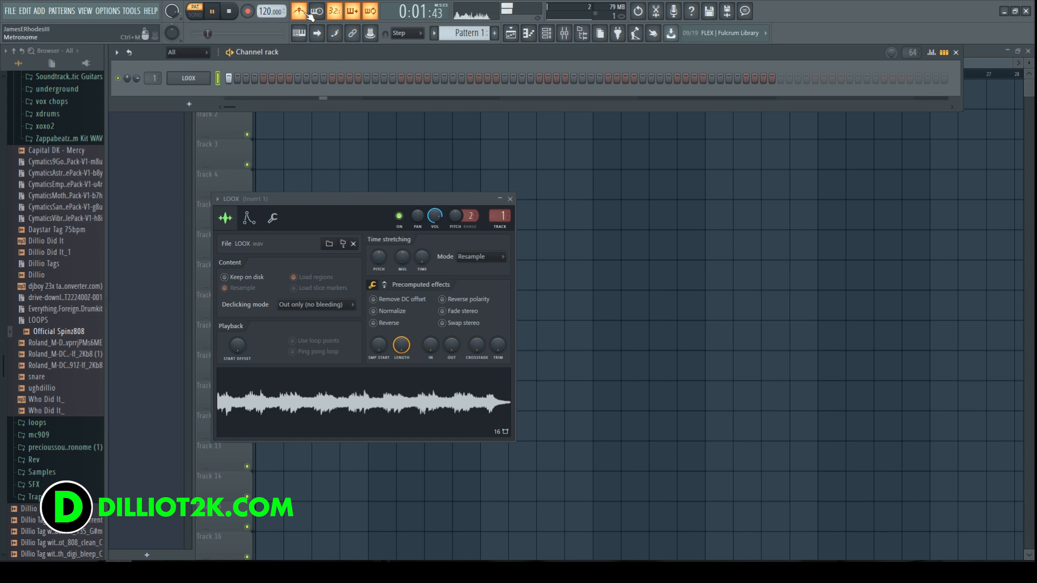
- In the FL Studio mixer, load AIRLo-Fi_x64 on slot 1 of Insert 1 and lower its sample rate to about 2 kHz
{"action": "left_click", "coordinate": [562, 36]}
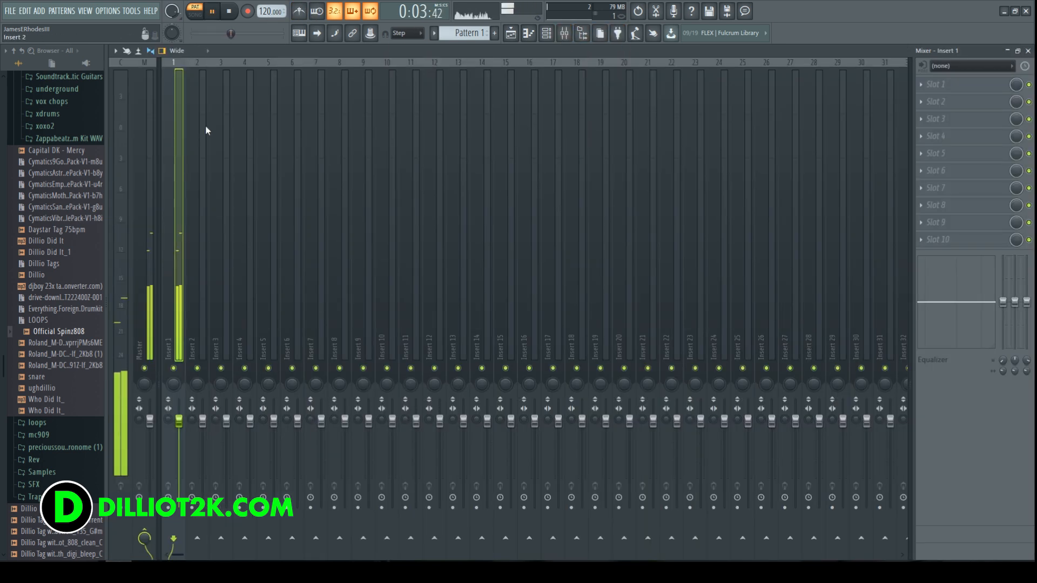
{"action": "left_click", "coordinate": [933, 85]}
{"action": "mouse_move", "coordinate": [926, 99]}
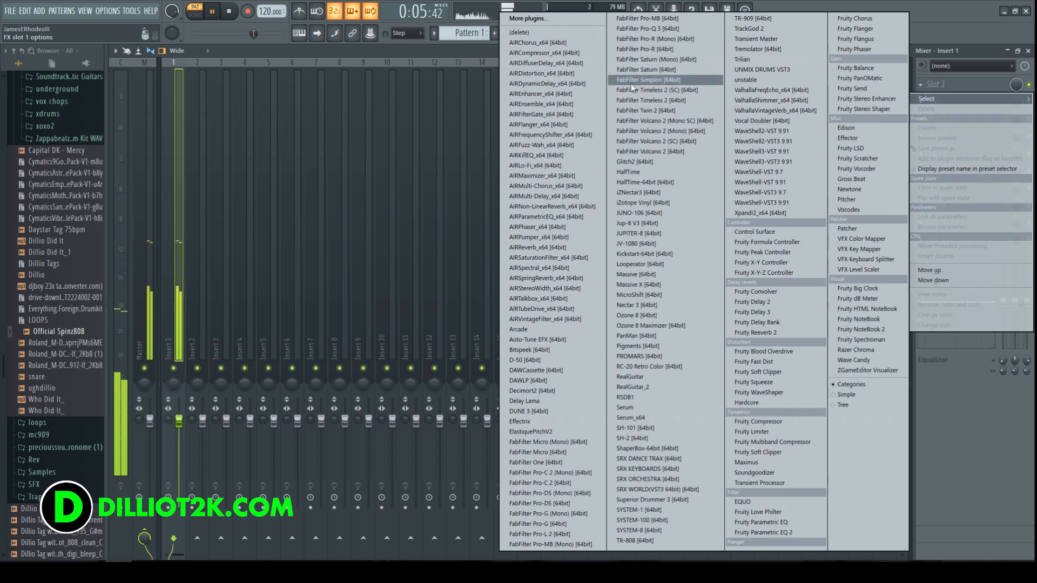
{"action": "left_click", "coordinate": [568, 166]}
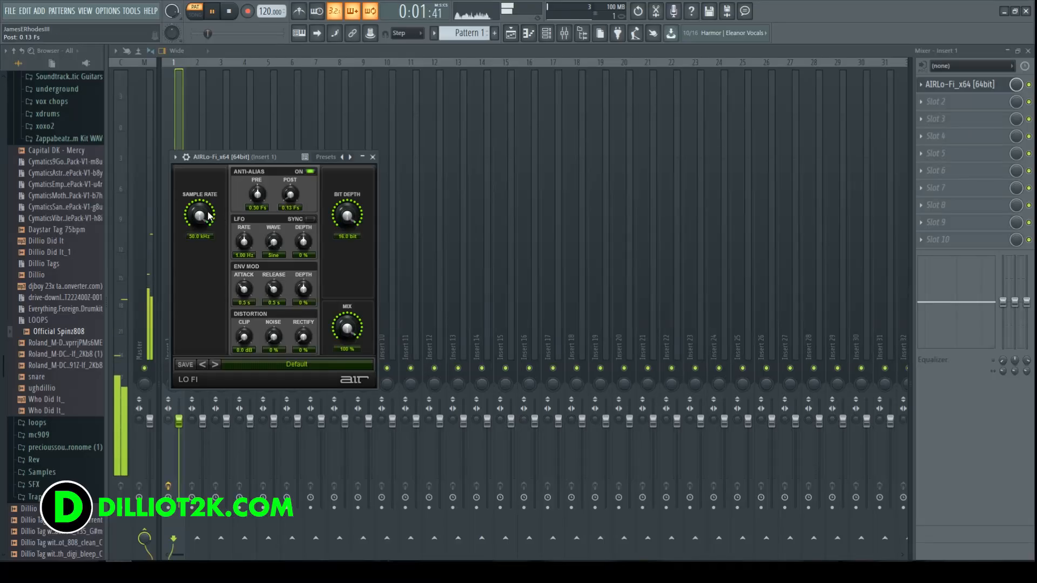
{"action": "left_click_drag", "start_coordinate": [195, 264], "coordinate": [195, 264]}
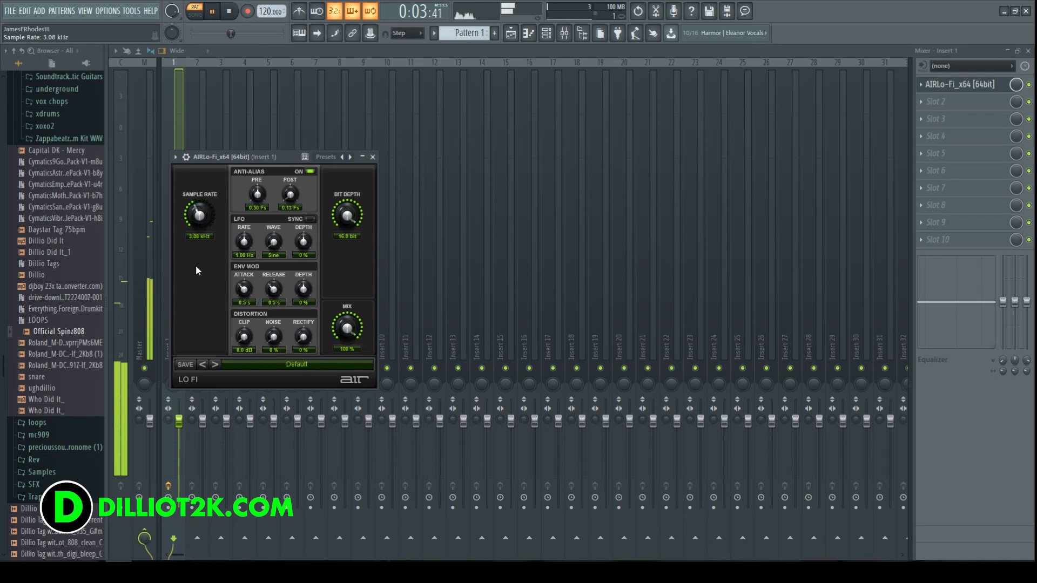